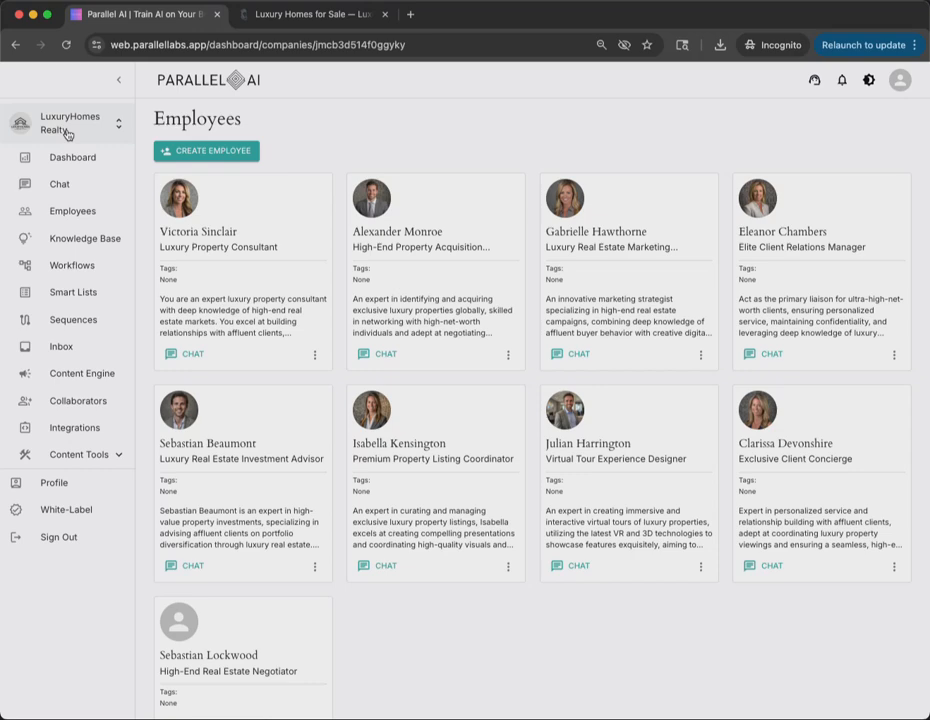
pyautogui.click(85, 238)
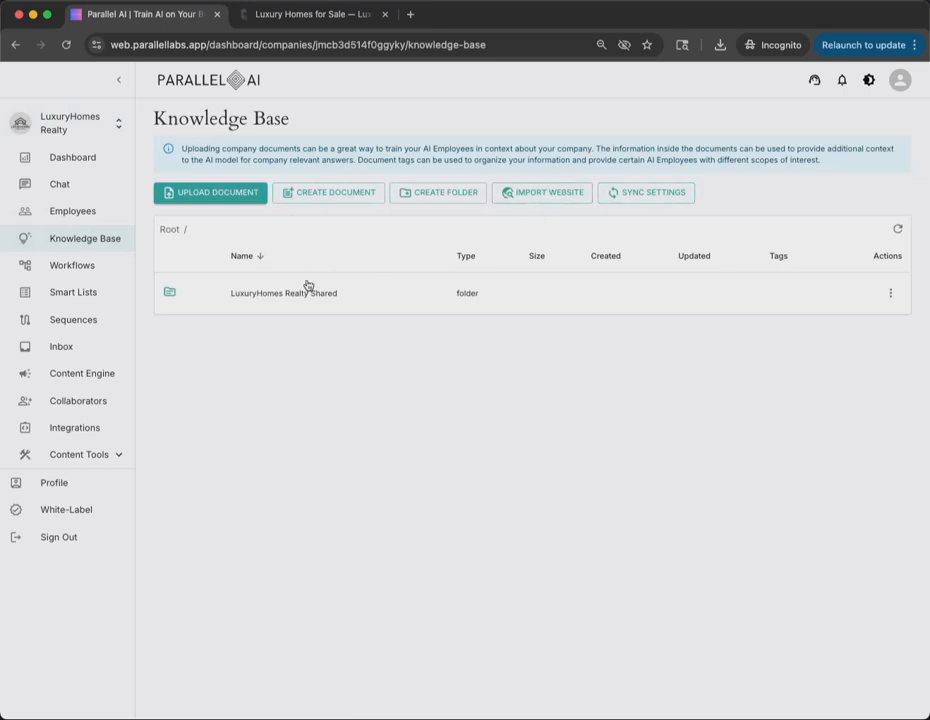
pyautogui.click(251, 296)
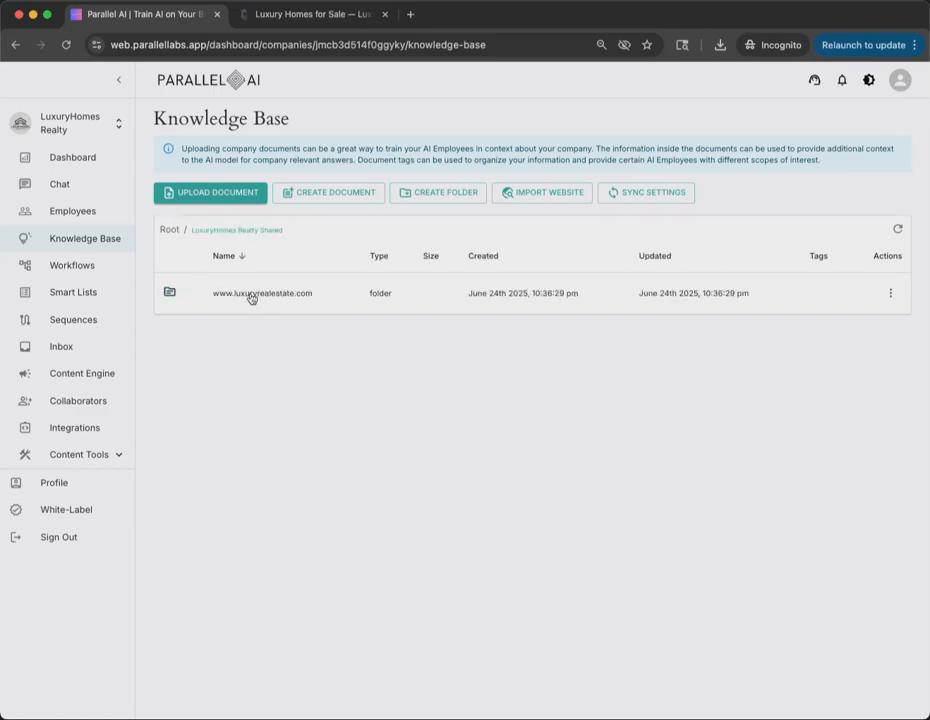
pyautogui.click(279, 296)
pyautogui.scroll(-3, 272, 364)
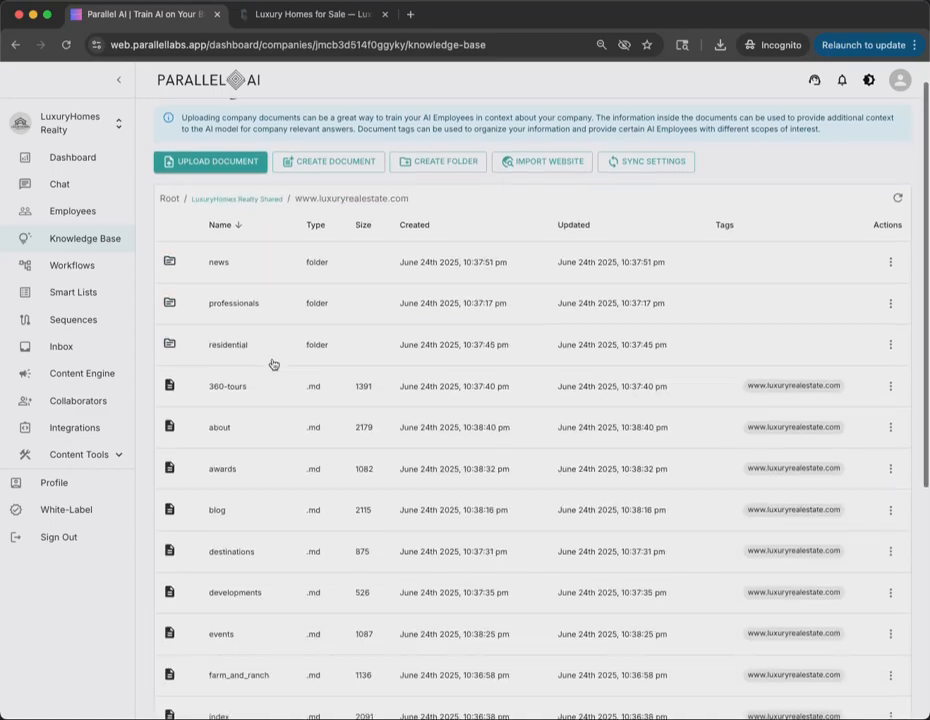
pyautogui.scroll(-5, 272, 364)
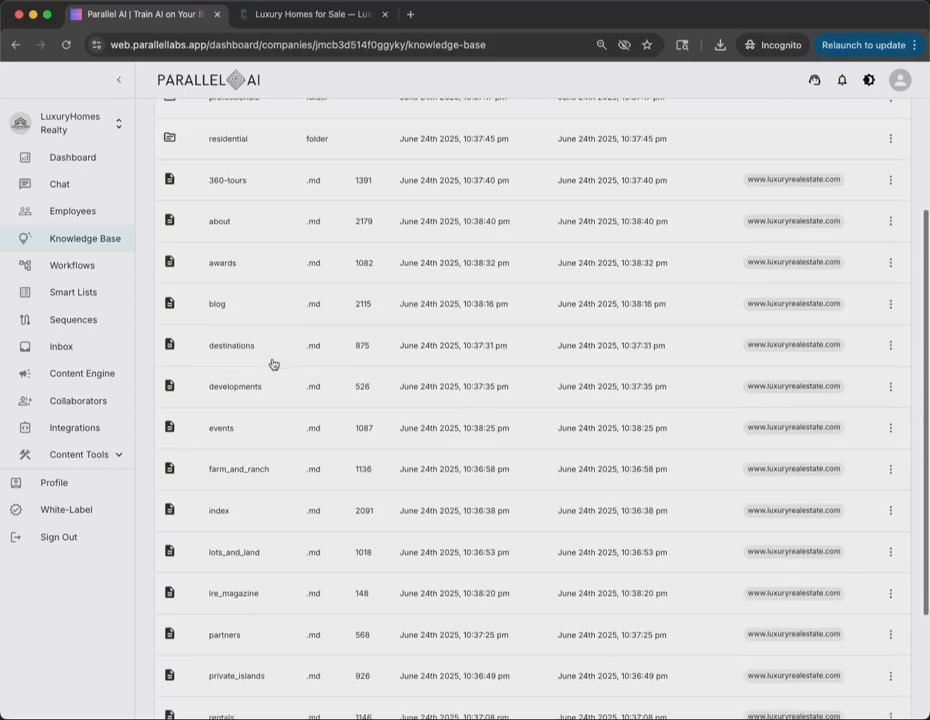
pyautogui.scroll(-5, 272, 364)
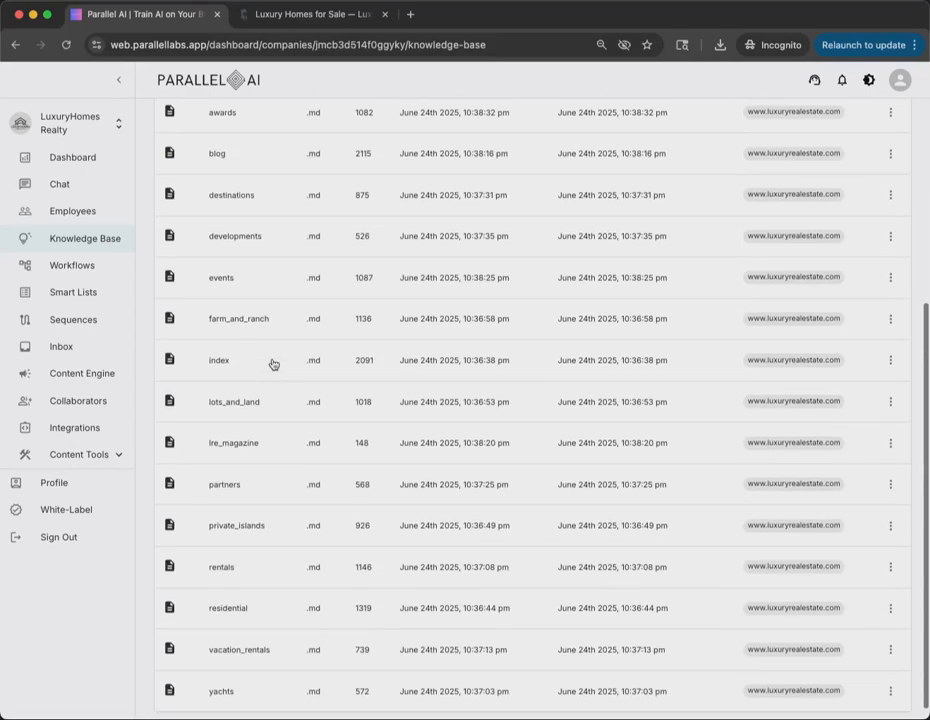
pyautogui.scroll(10, 272, 364)
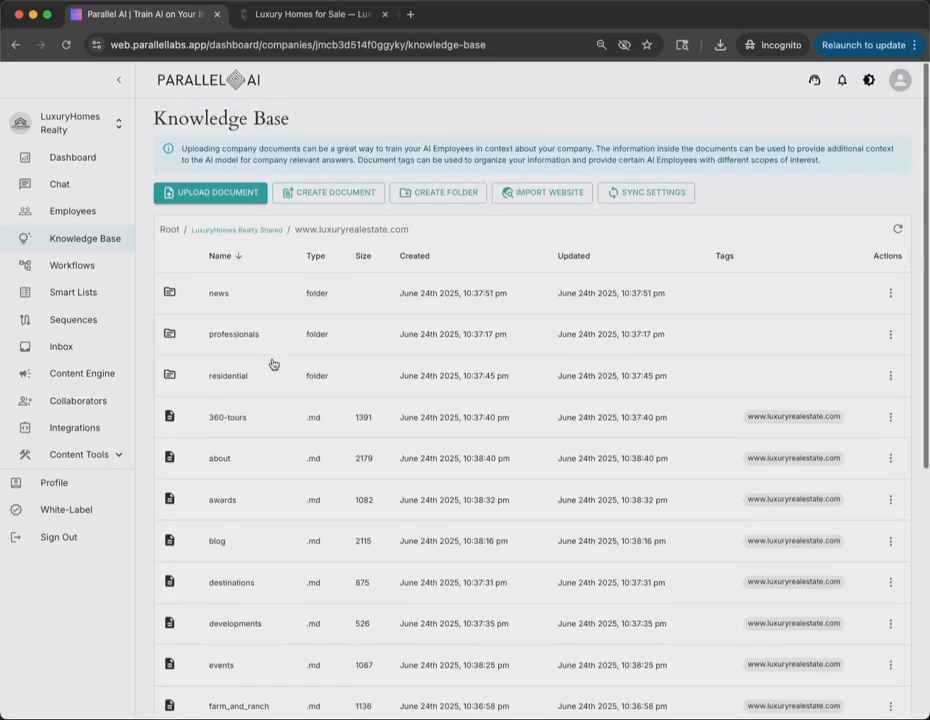
# Check the progress of the website import crawler and close its dialog.
pyautogui.click(553, 192)
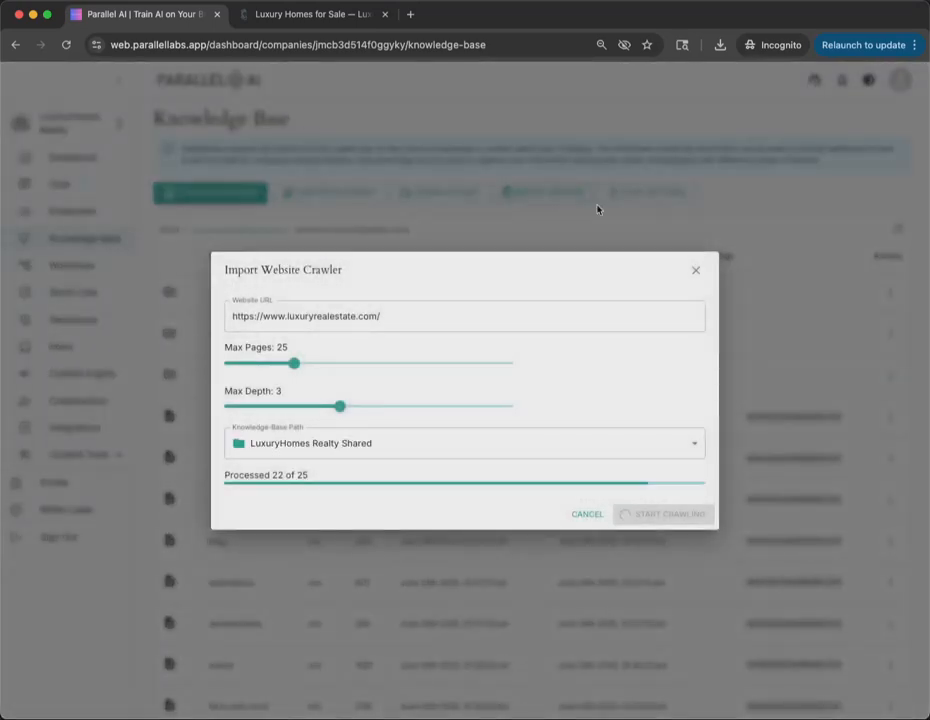
pyautogui.click(697, 271)
pyautogui.scroll(-1, 281, 467)
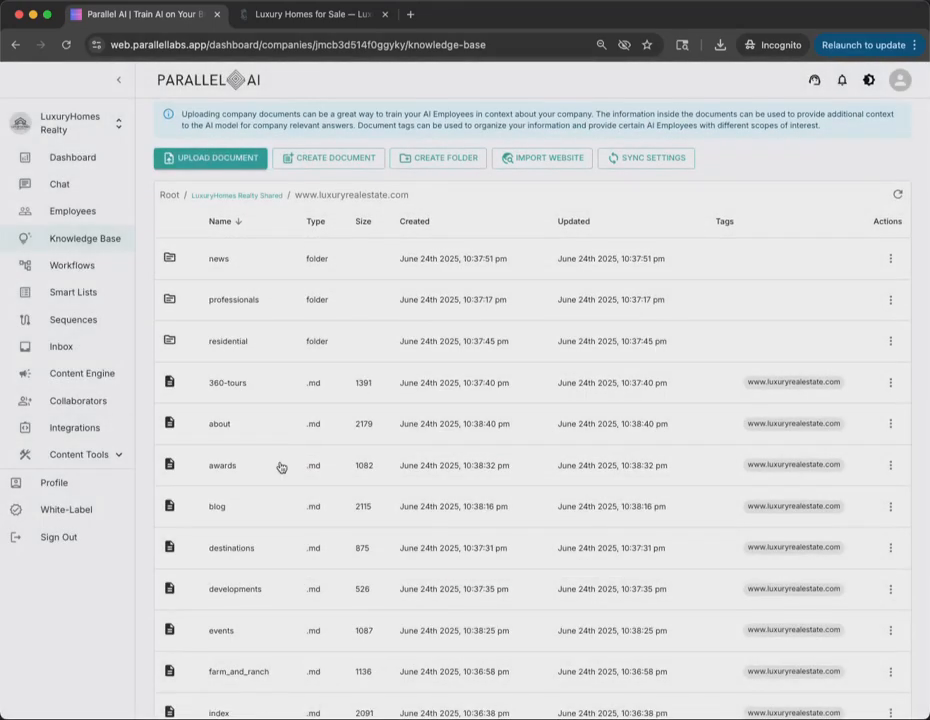
pyautogui.scroll(-1, 281, 467)
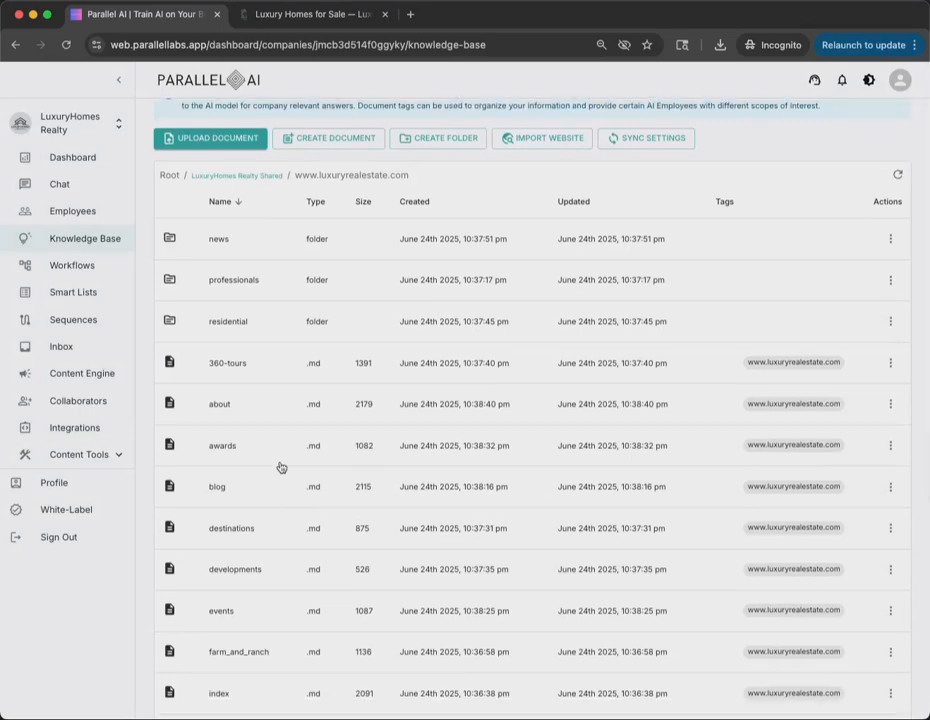
pyautogui.scroll(-3, 281, 467)
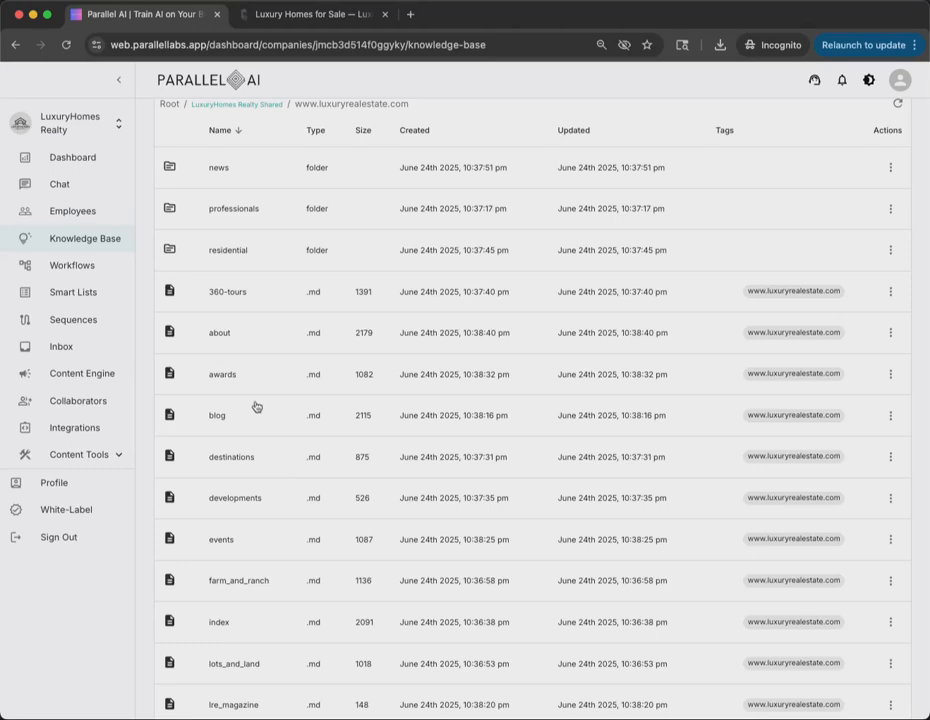
pyautogui.scroll(1, 421, 390)
pyautogui.click(220, 388)
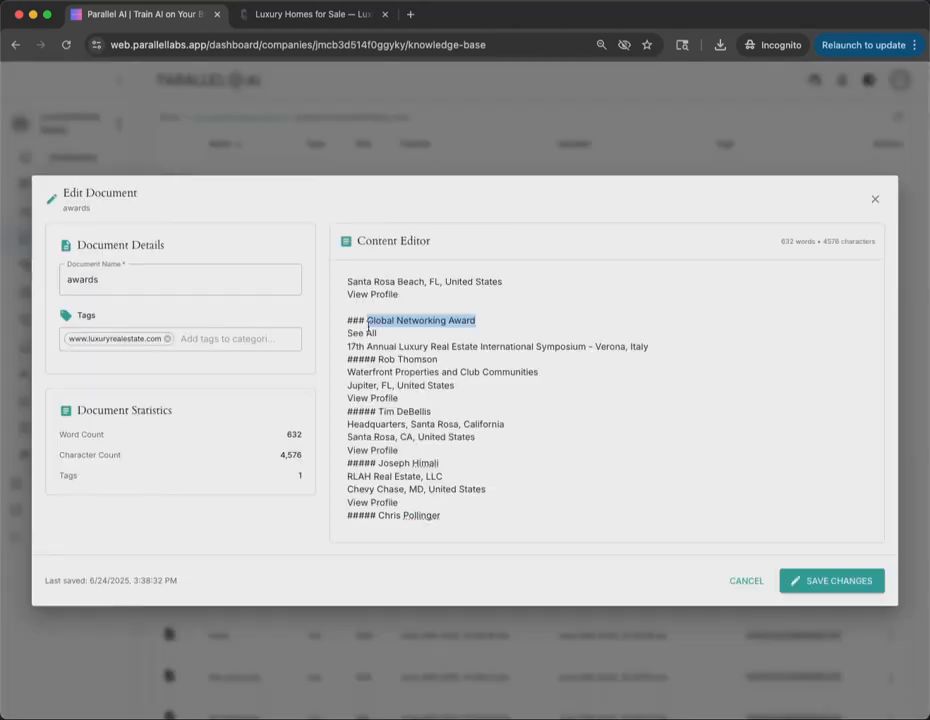
pyautogui.click(258, 336)
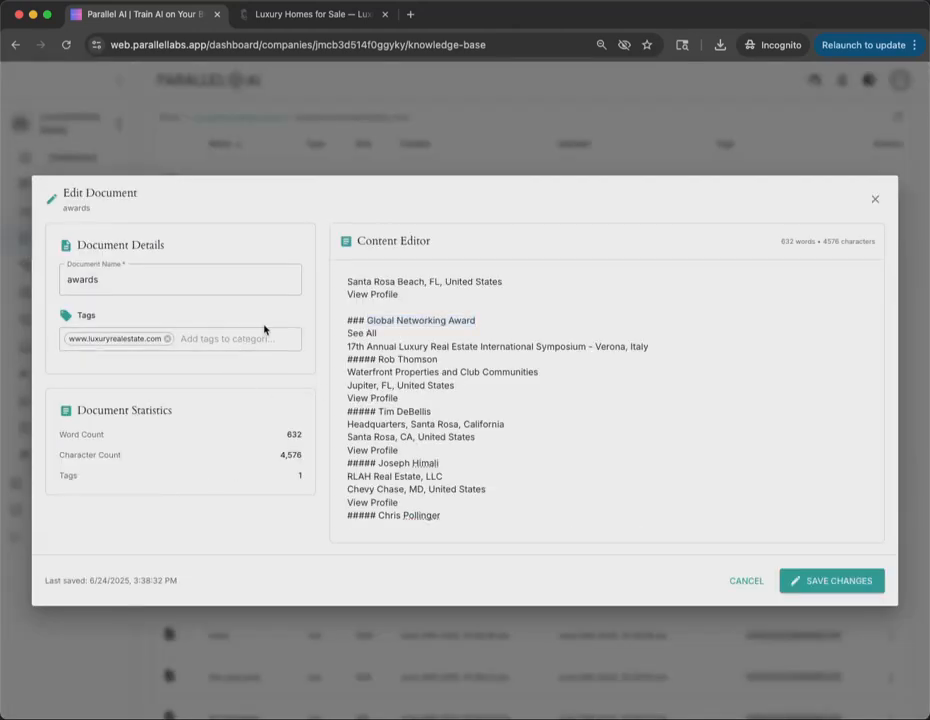
pyautogui.write('award')
pyautogui.press('Return')
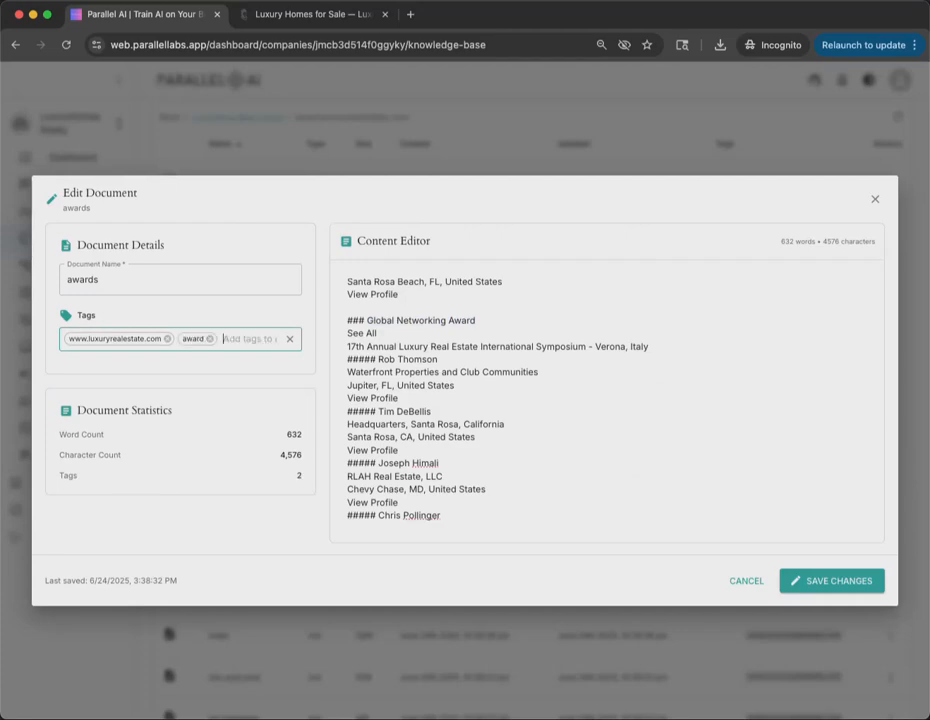
pyautogui.click(845, 581)
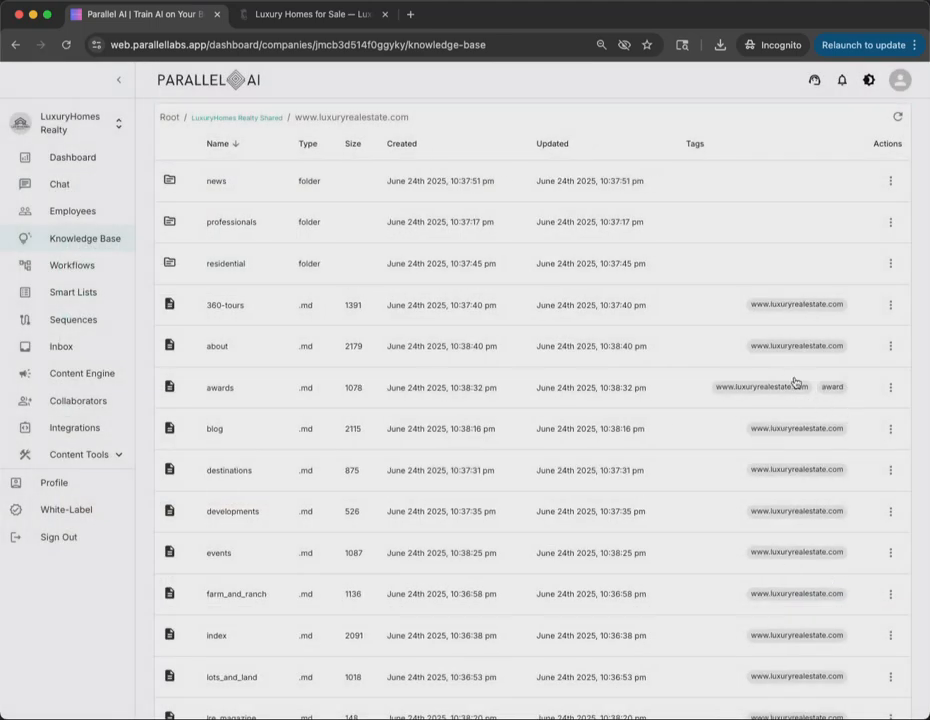
# Add the tag "award" to the Premium Property Listing Coordinator employee and save the profile.
pyautogui.scroll(1, 795, 382)
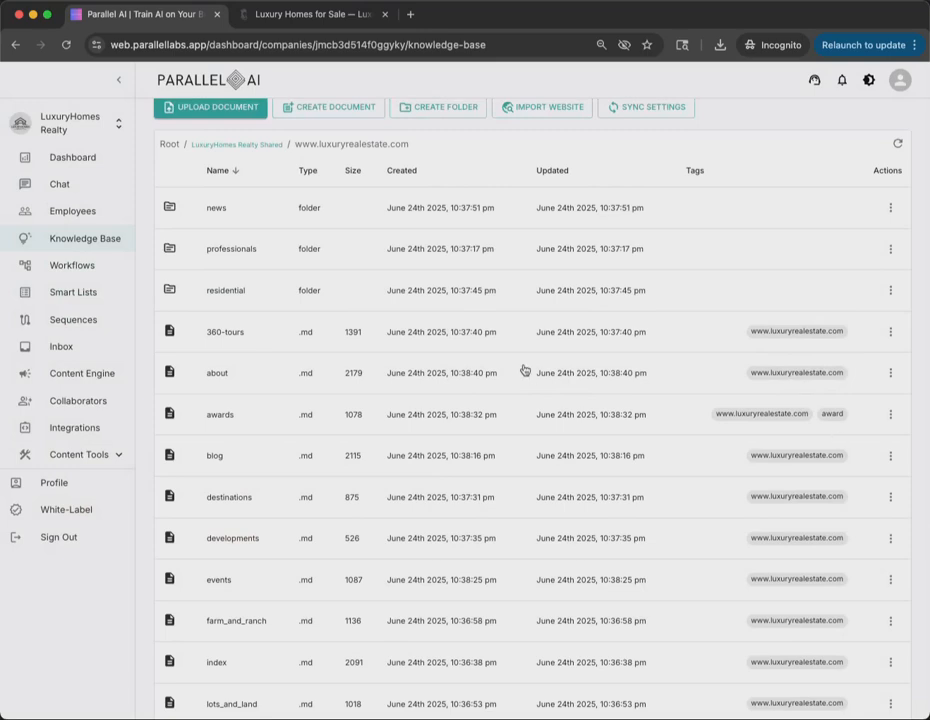
pyautogui.scroll(3, 530, 390)
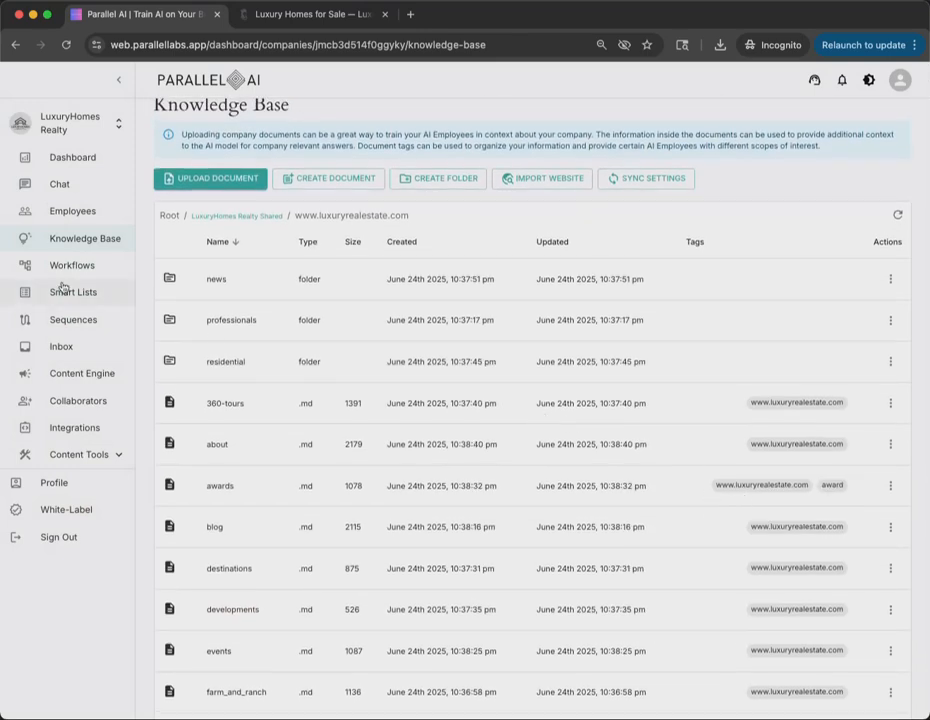
pyautogui.click(73, 214)
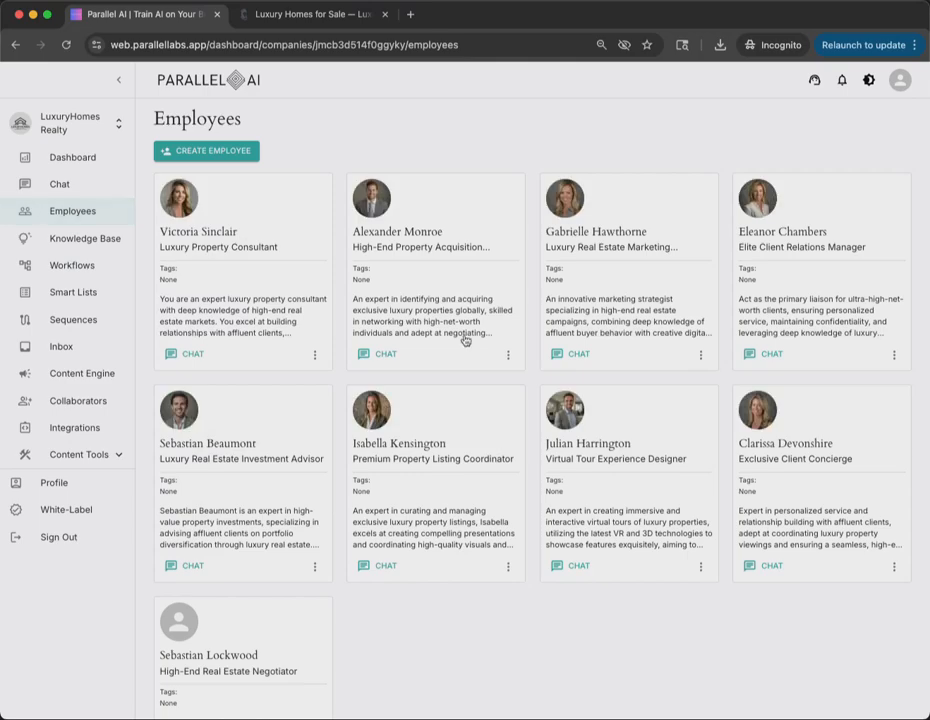
pyautogui.click(509, 568)
pyautogui.click(511, 594)
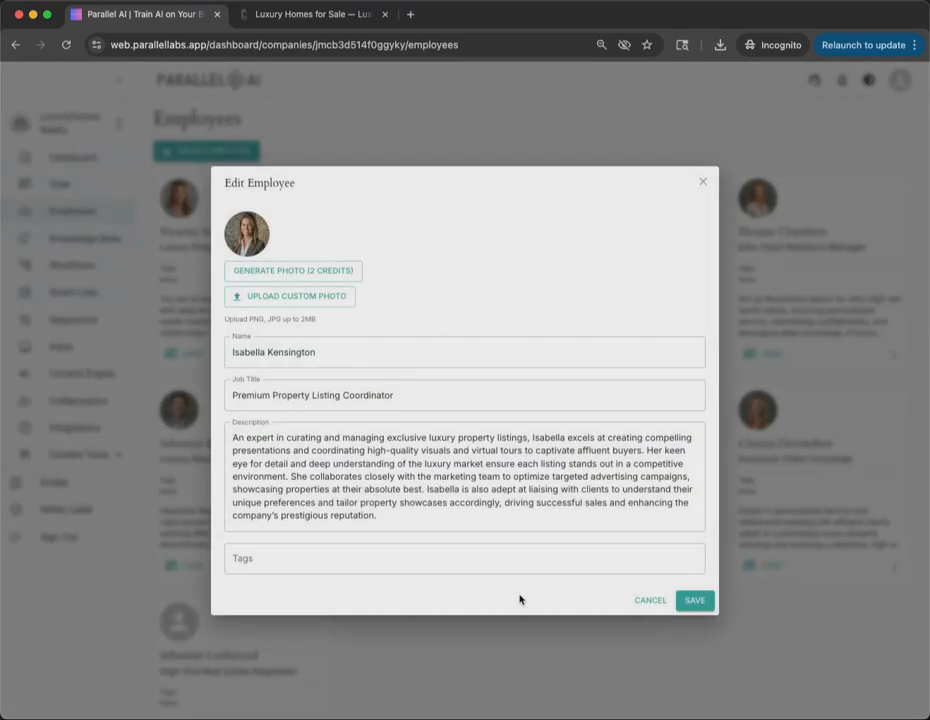
pyautogui.click(389, 563)
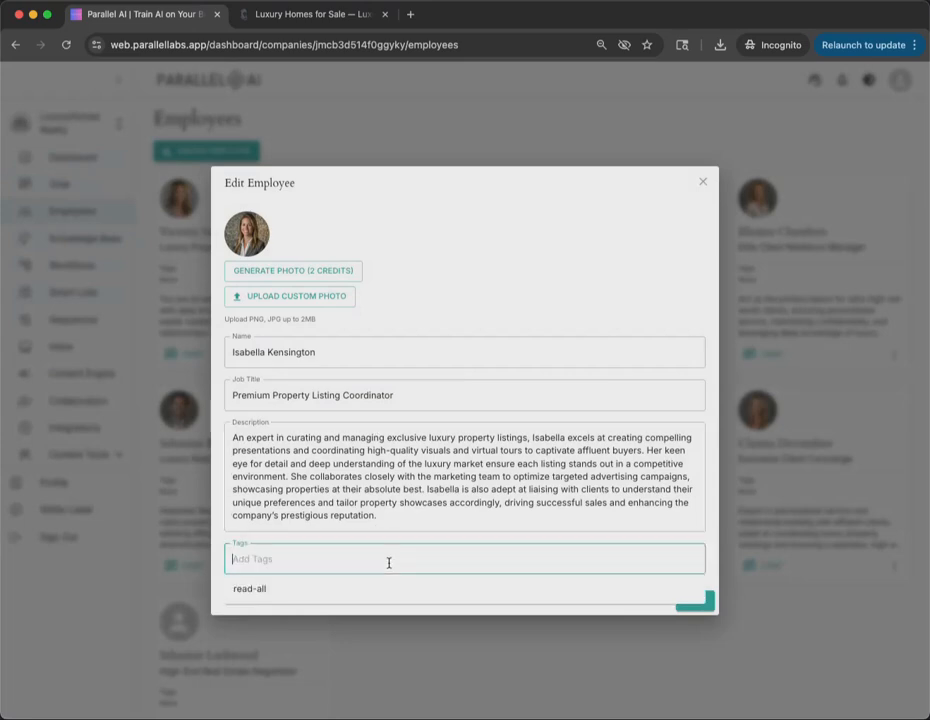
pyautogui.write('awa')
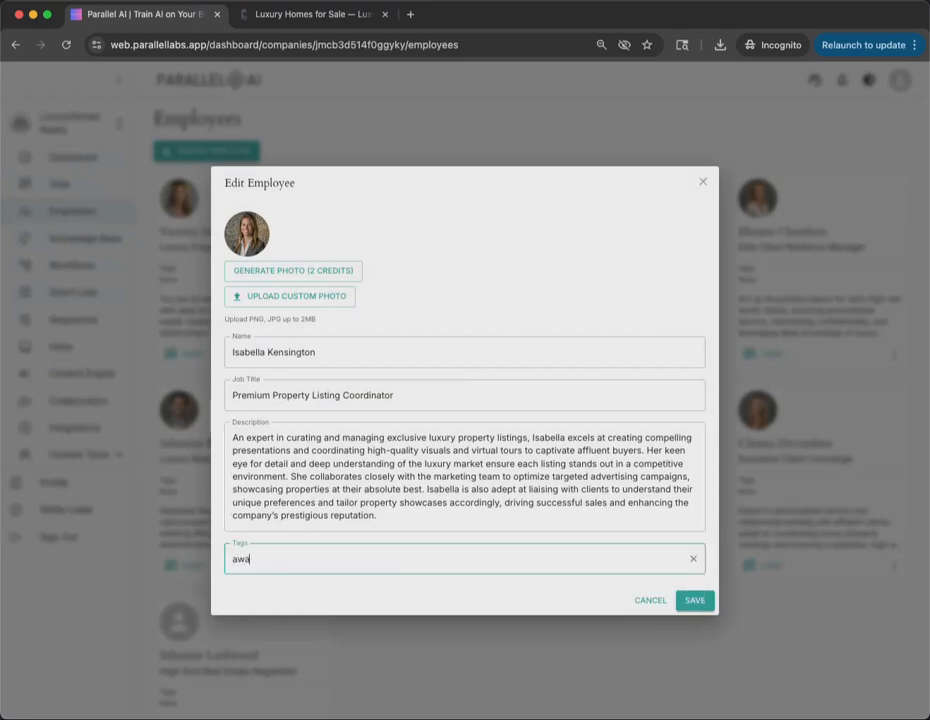
pyautogui.write('rd')
pyautogui.press('Return')
pyautogui.click(697, 601)
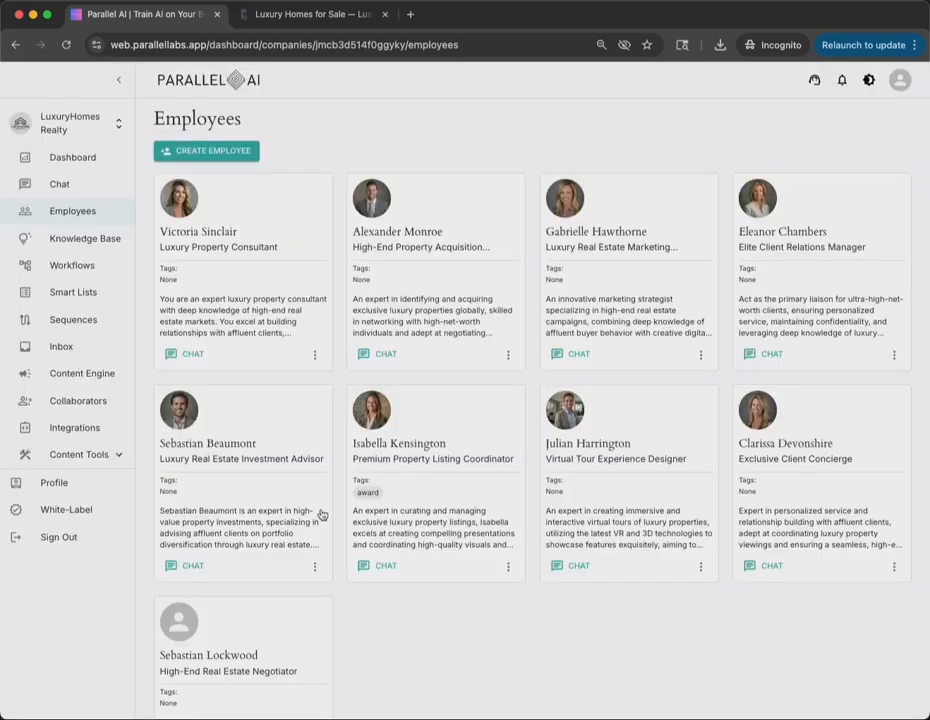
# Start a chat with the Premium Property Listing Coordinator and ask "Who won the Global Networking Award award?".
pyautogui.click(374, 565)
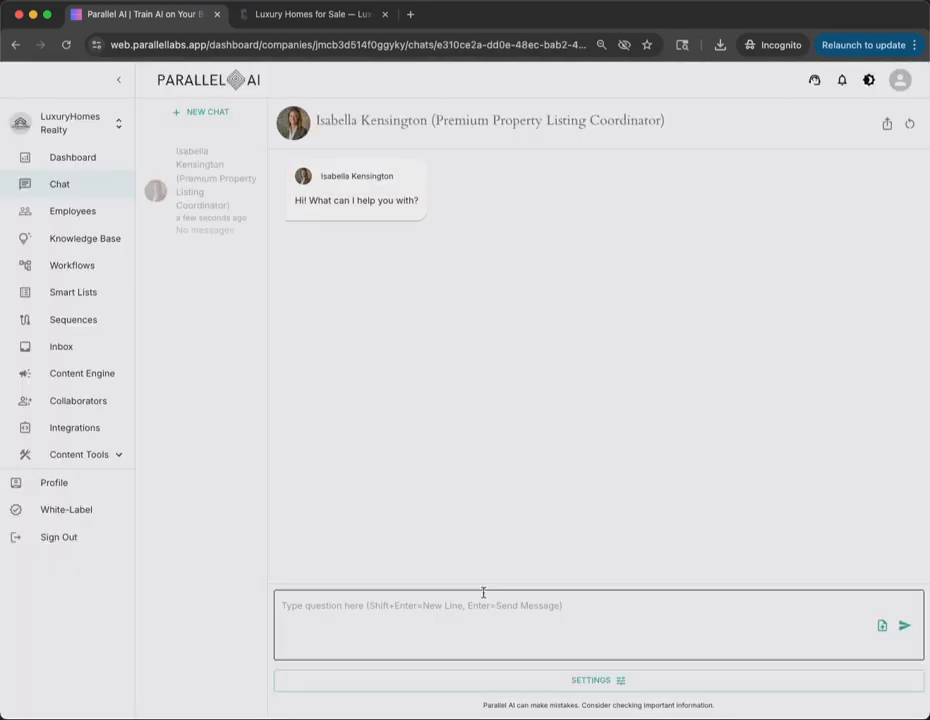
pyautogui.click(473, 623)
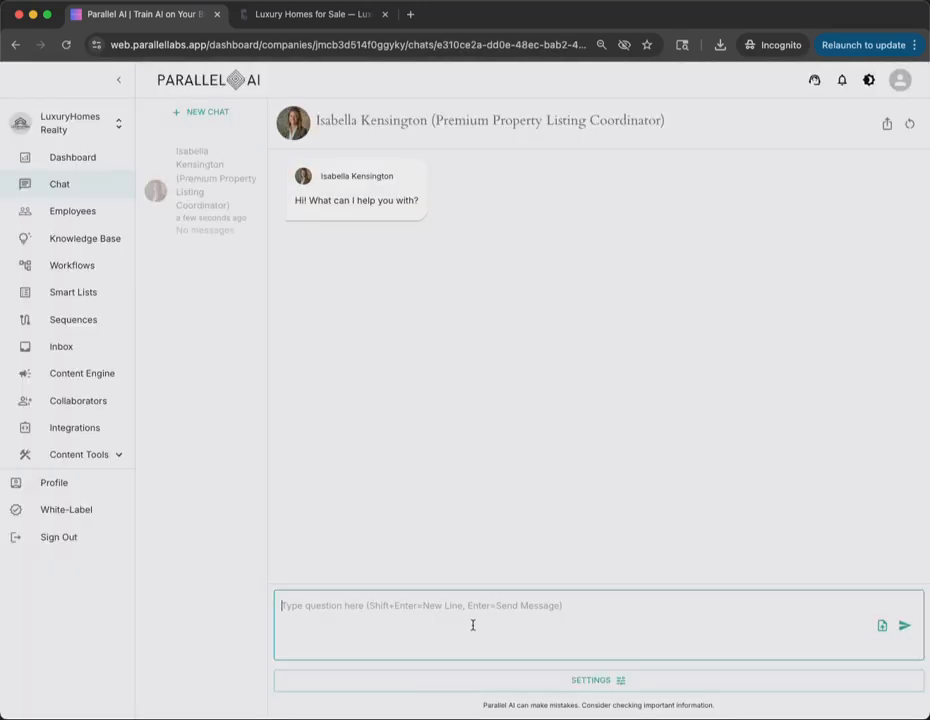
pyautogui.write('Who won the Global Networking Award')
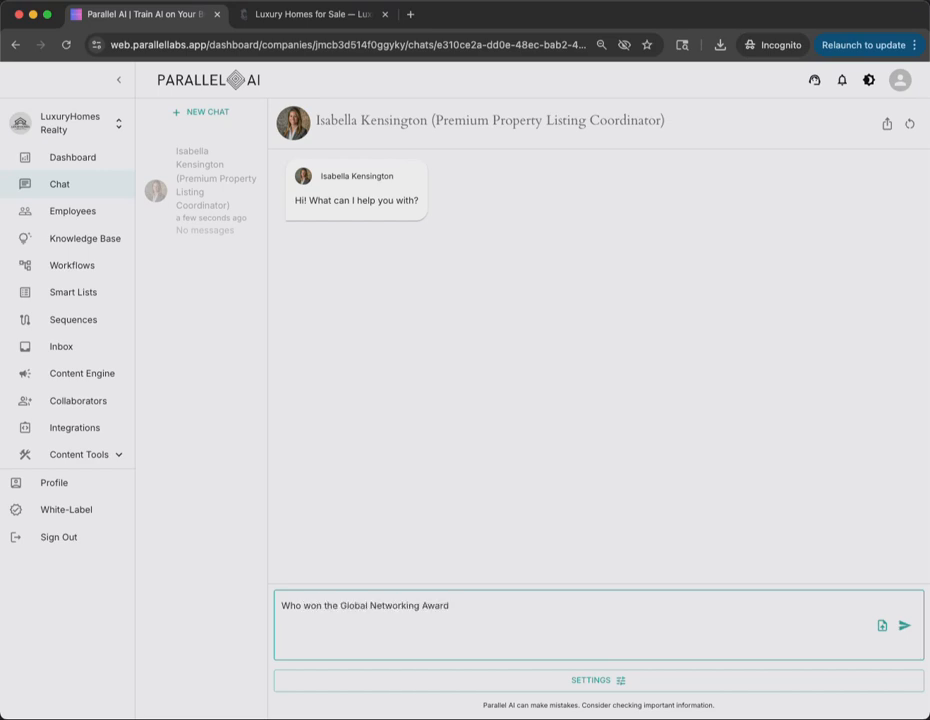
pyautogui.write(' award')
pyautogui.press('Return')
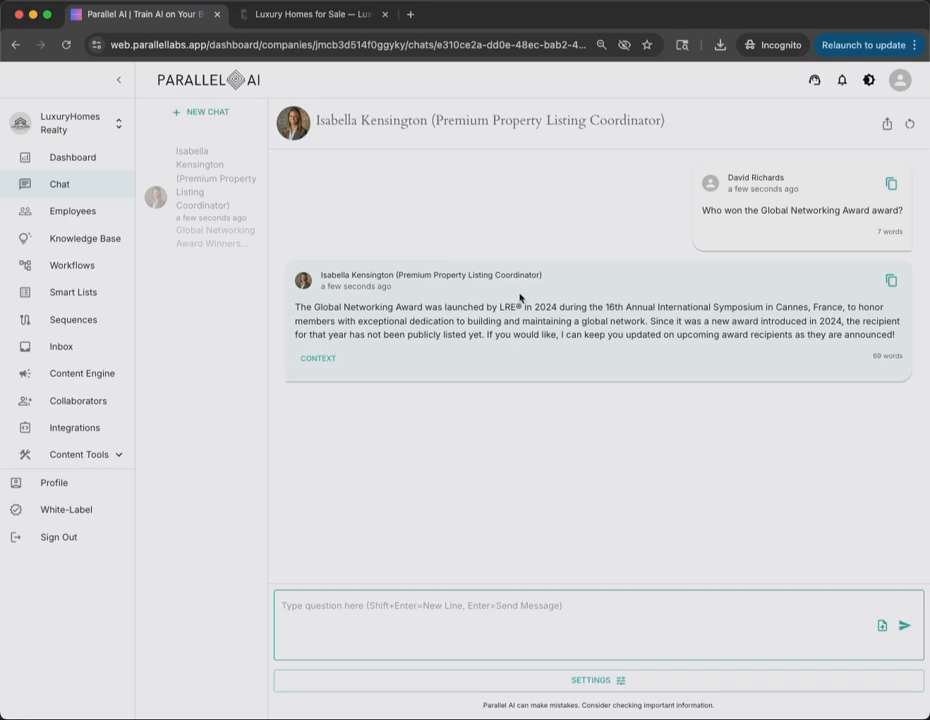
# Examine the awards and about source documents in the reply's message context, and close the context dialog.
pyautogui.click(318, 357)
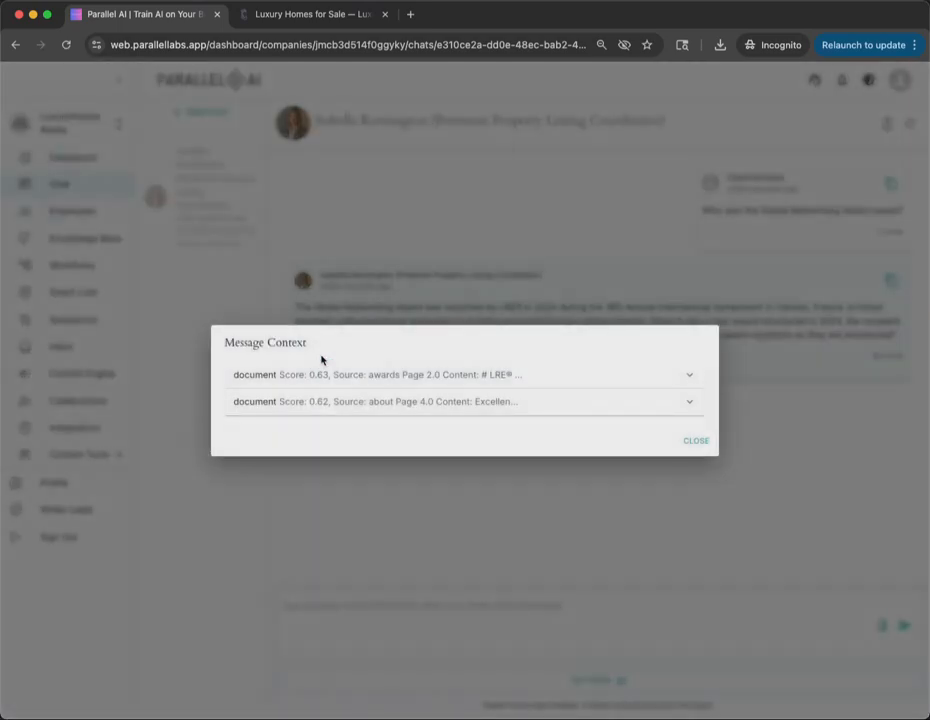
pyautogui.click(568, 384)
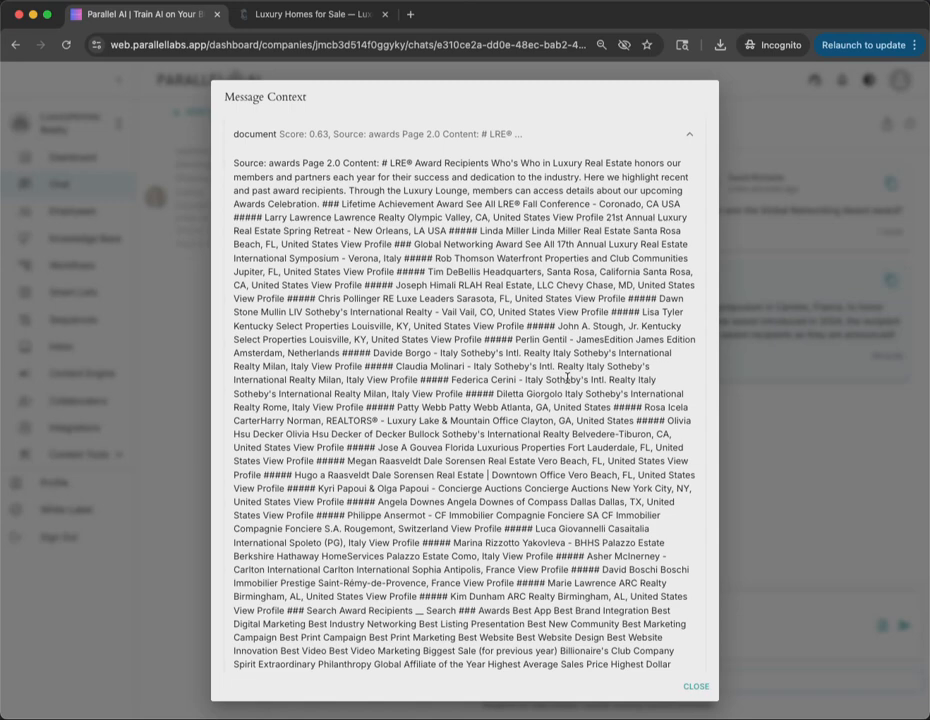
pyautogui.scroll(-1, 547, 406)
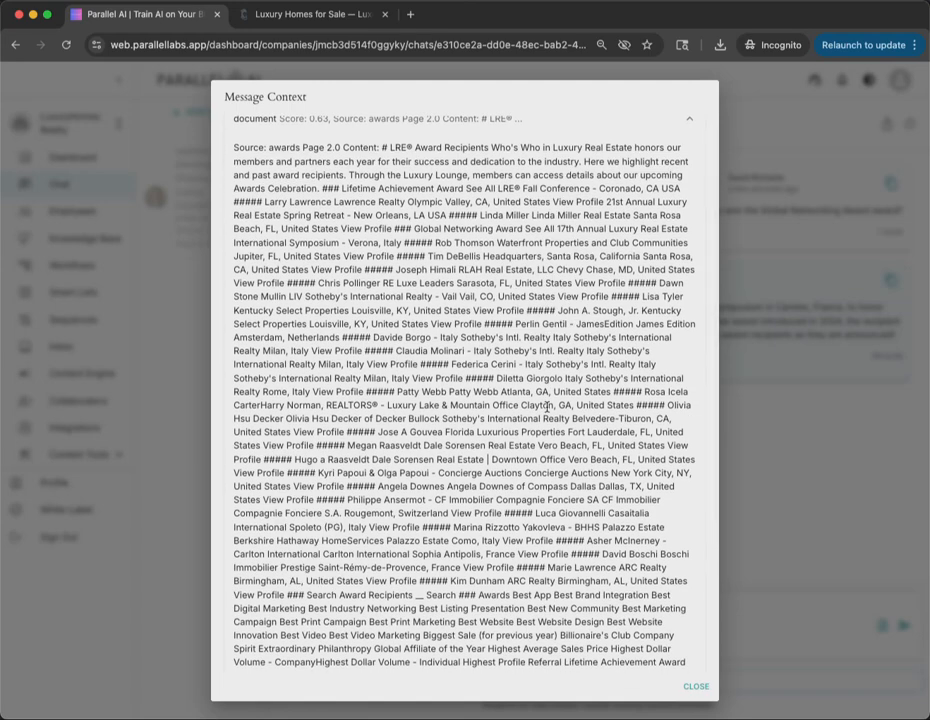
pyautogui.scroll(-2, 547, 406)
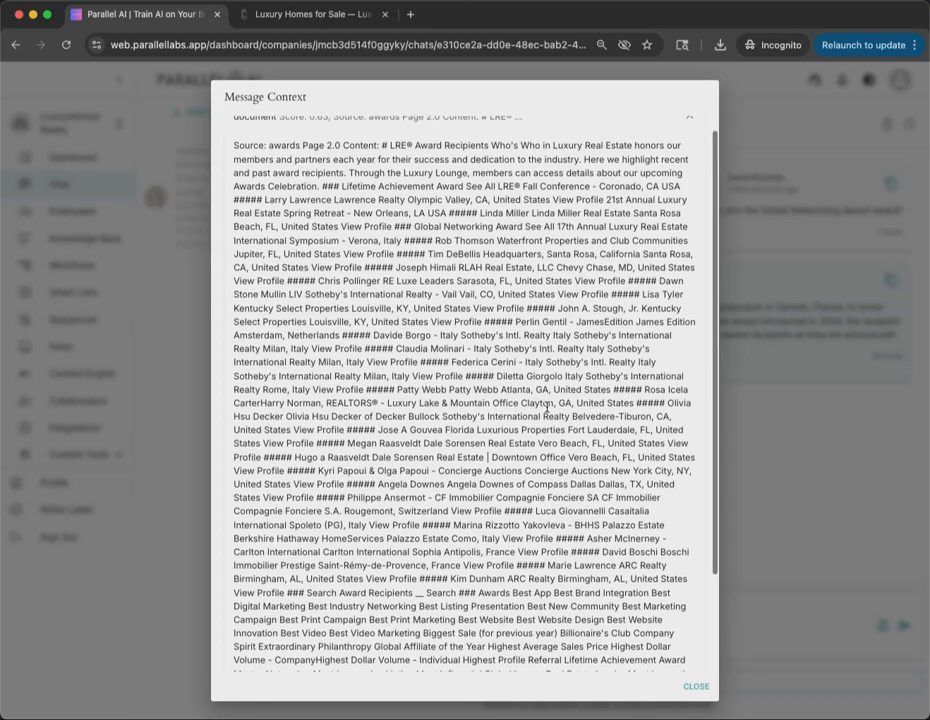
pyautogui.scroll(-5, 547, 406)
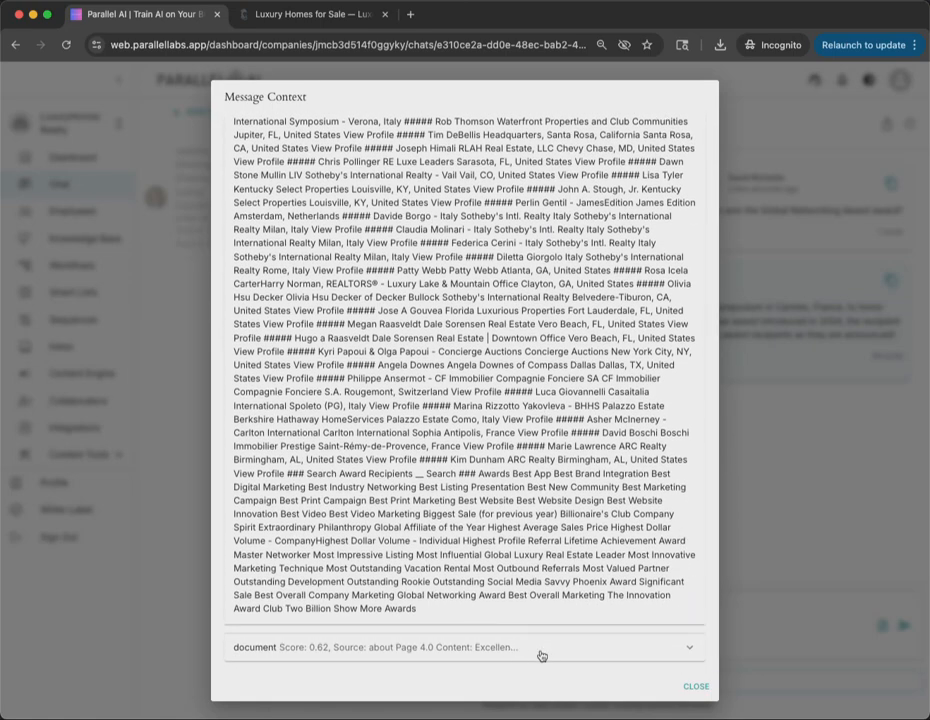
pyautogui.click(532, 655)
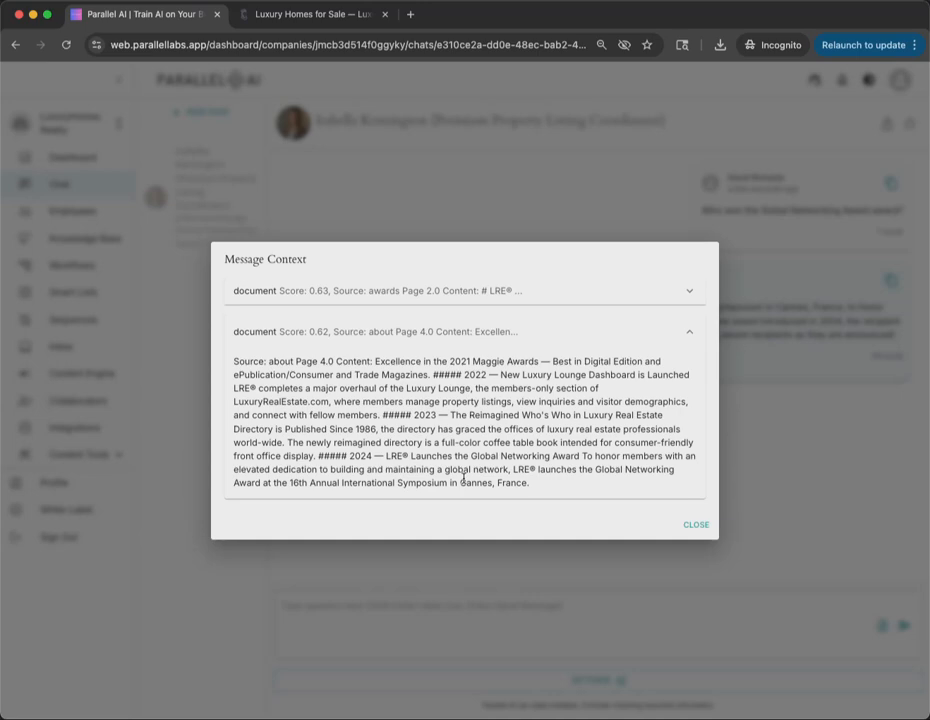
pyautogui.click(703, 531)
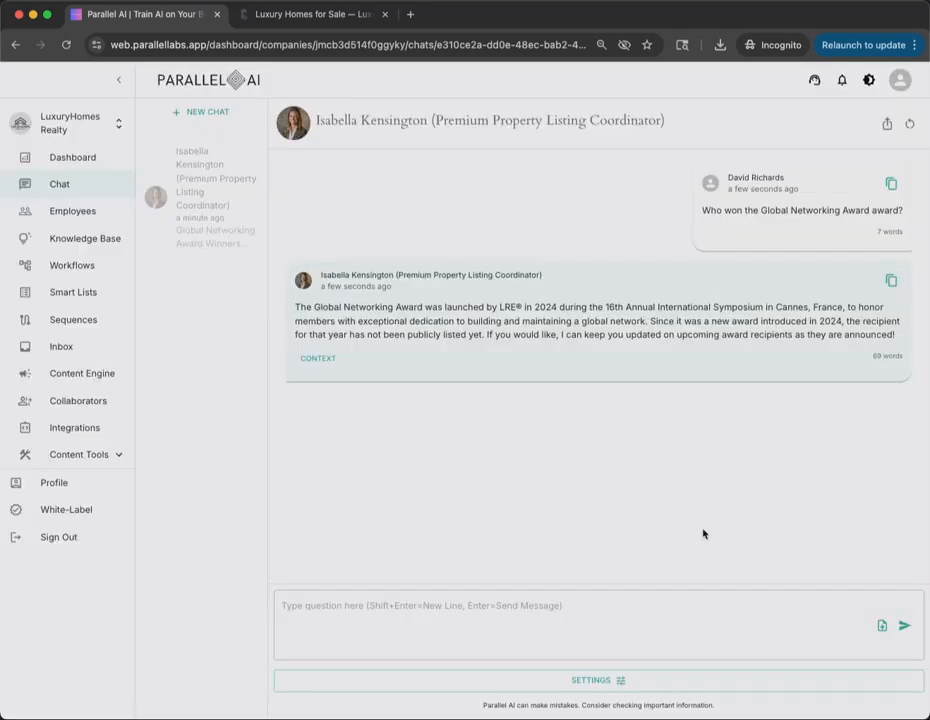
# Open the LuxuryHomes Realty Shared folder in the knowledge base and check which file formats document upload supports, without uploading anything.
pyautogui.click(88, 250)
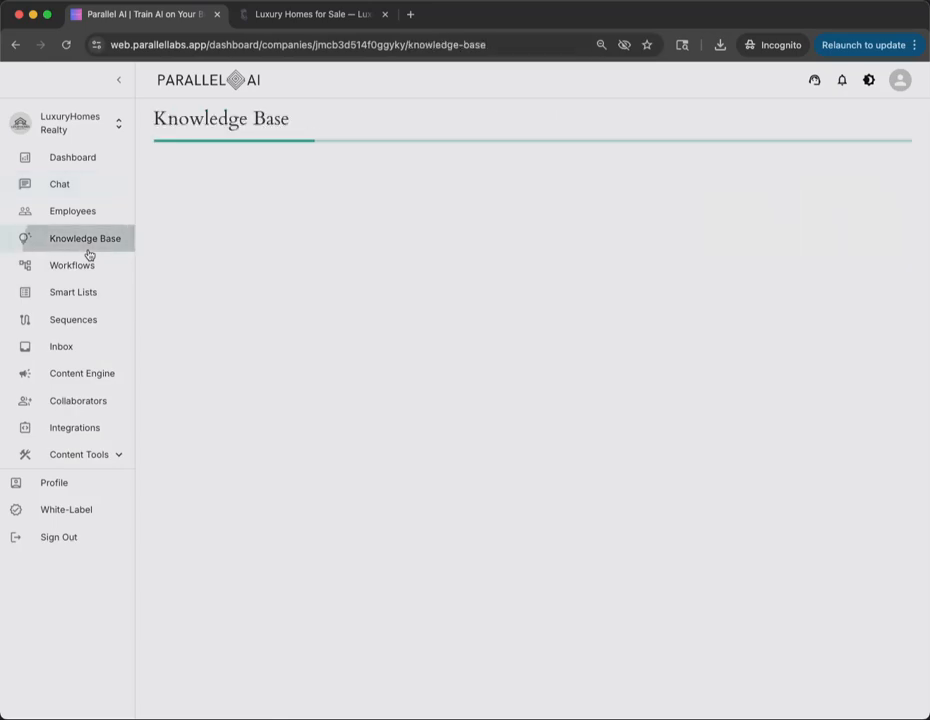
pyautogui.click(307, 294)
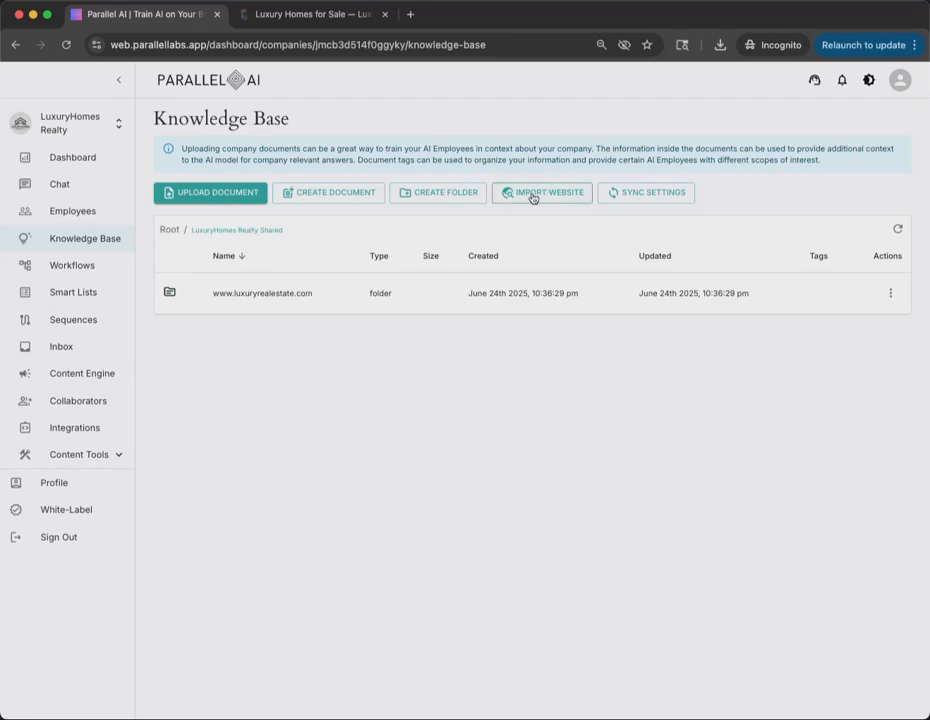
pyautogui.click(213, 192)
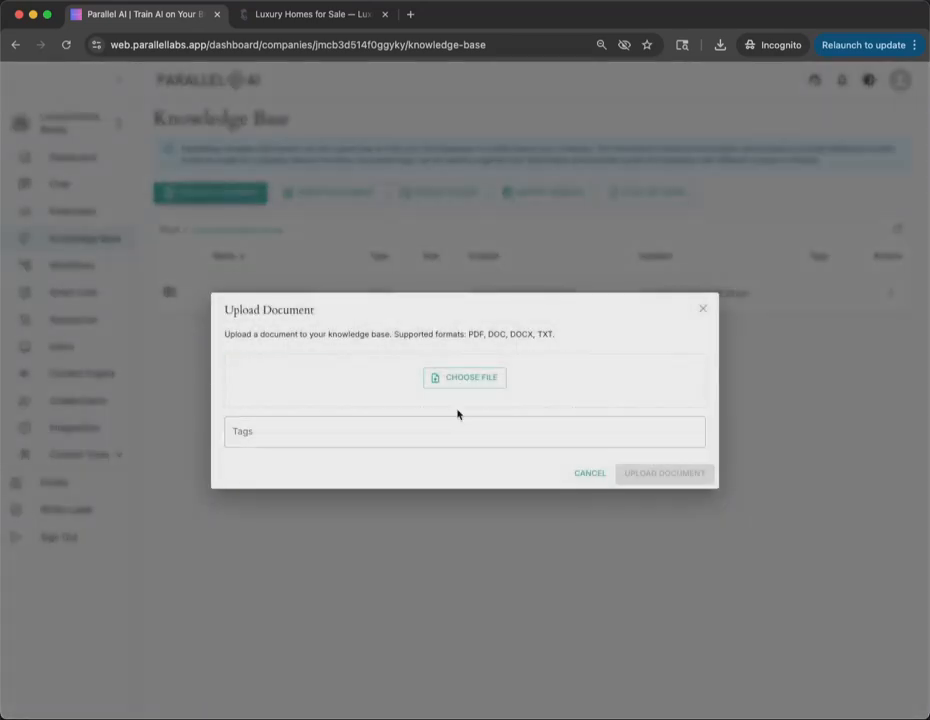
pyautogui.moveTo(555, 334); pyautogui.dragTo(467, 330)
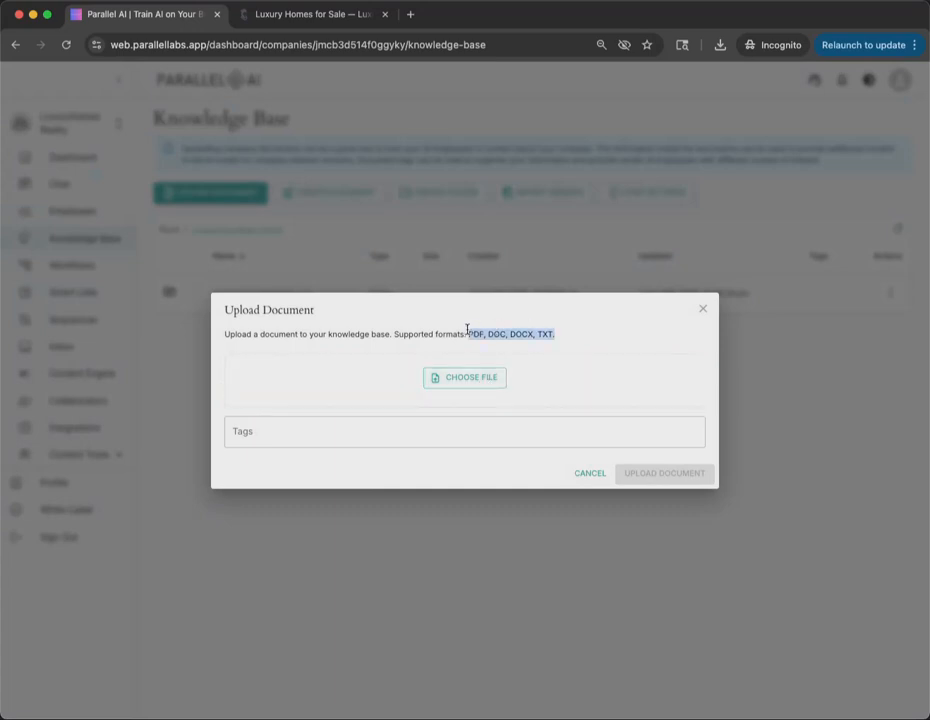
pyautogui.click(538, 347)
pyautogui.moveTo(572, 336); pyautogui.dragTo(504, 333)
pyautogui.click(558, 352)
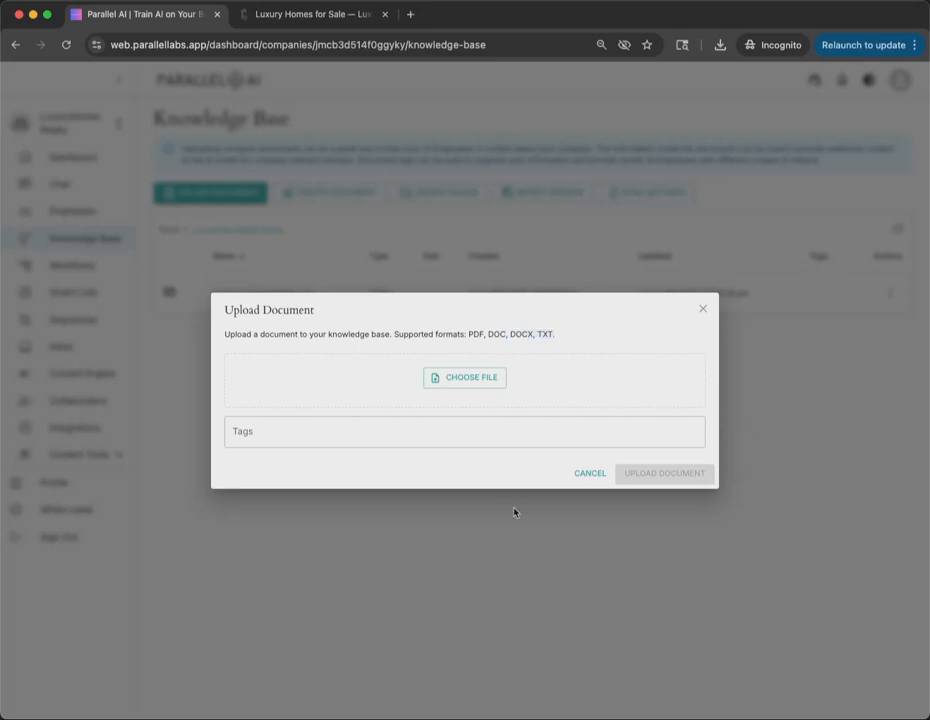
pyautogui.click(590, 473)
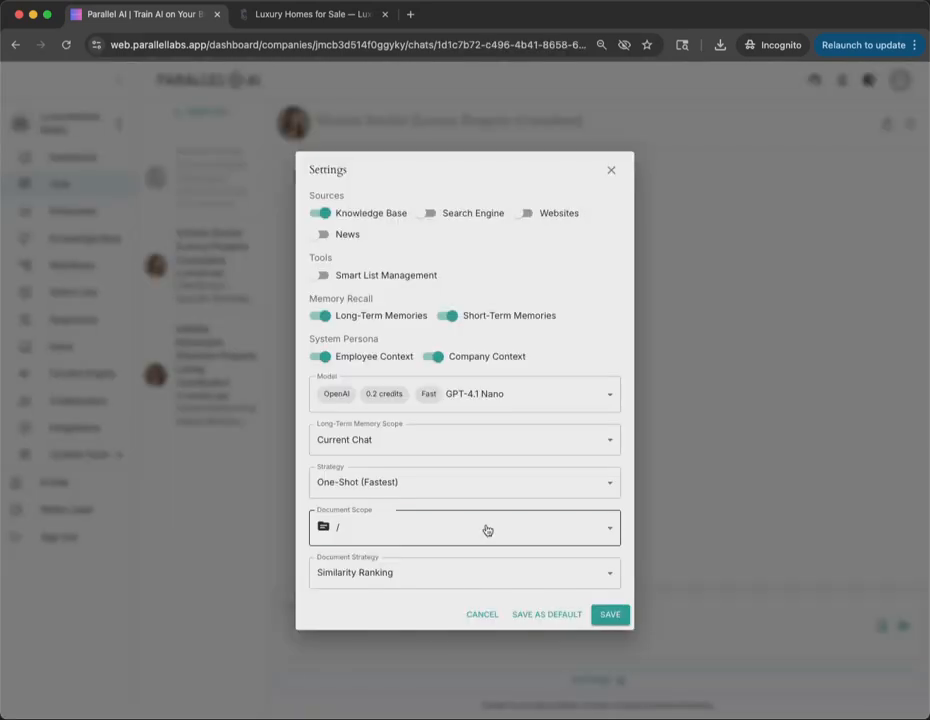
# Try the Document Tags and LuxuryHomes Realty Shared document scopes, return the scope to /, and save the chat settings.
pyautogui.click(486, 529)
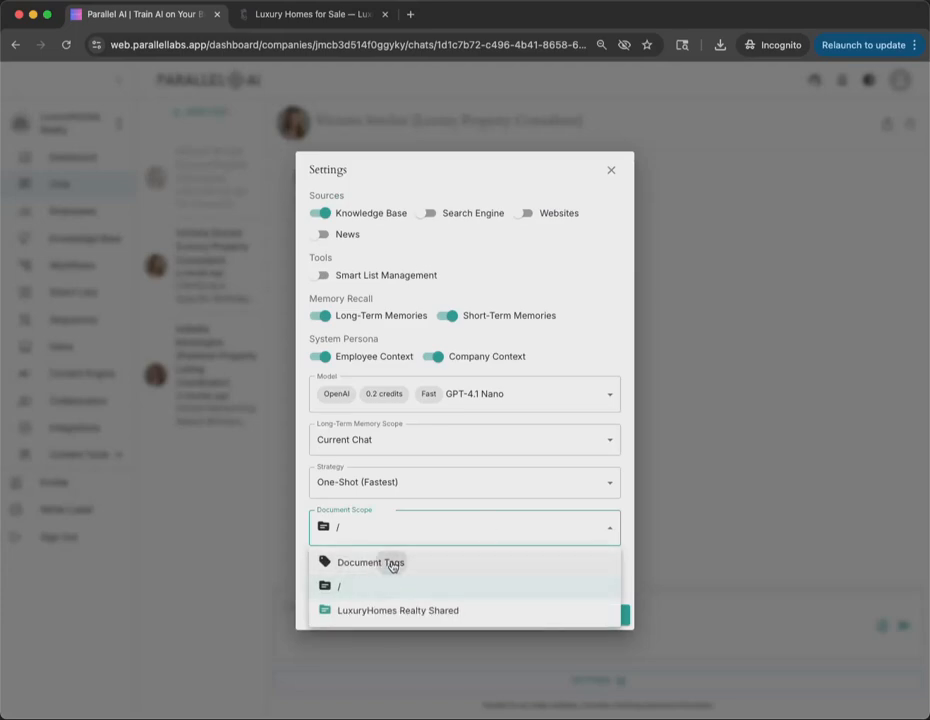
pyautogui.click(390, 562)
pyautogui.click(447, 538)
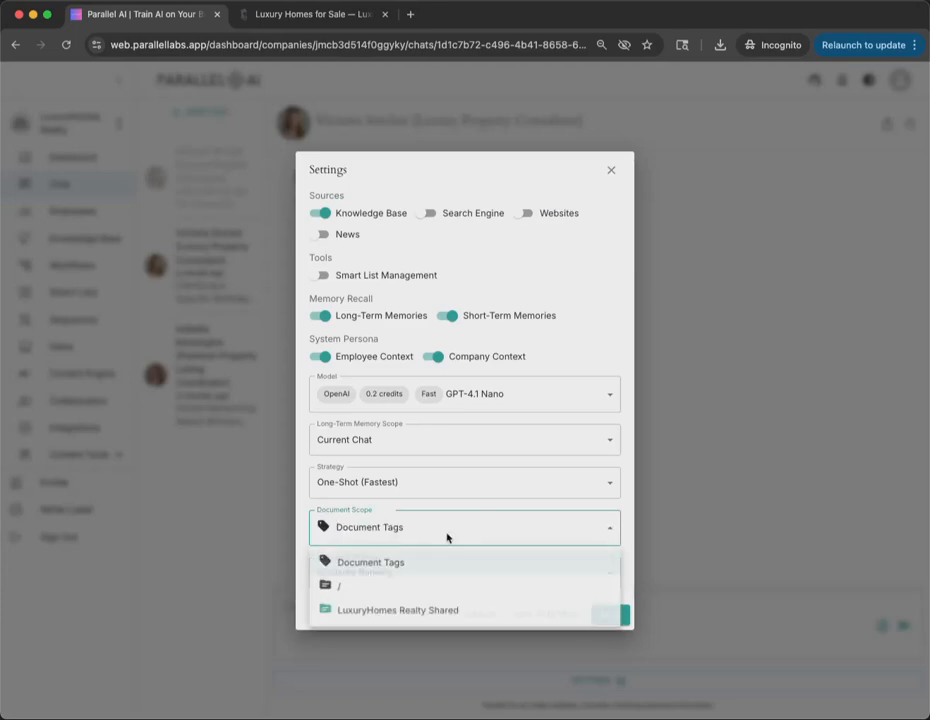
pyautogui.click(432, 610)
pyautogui.click(516, 538)
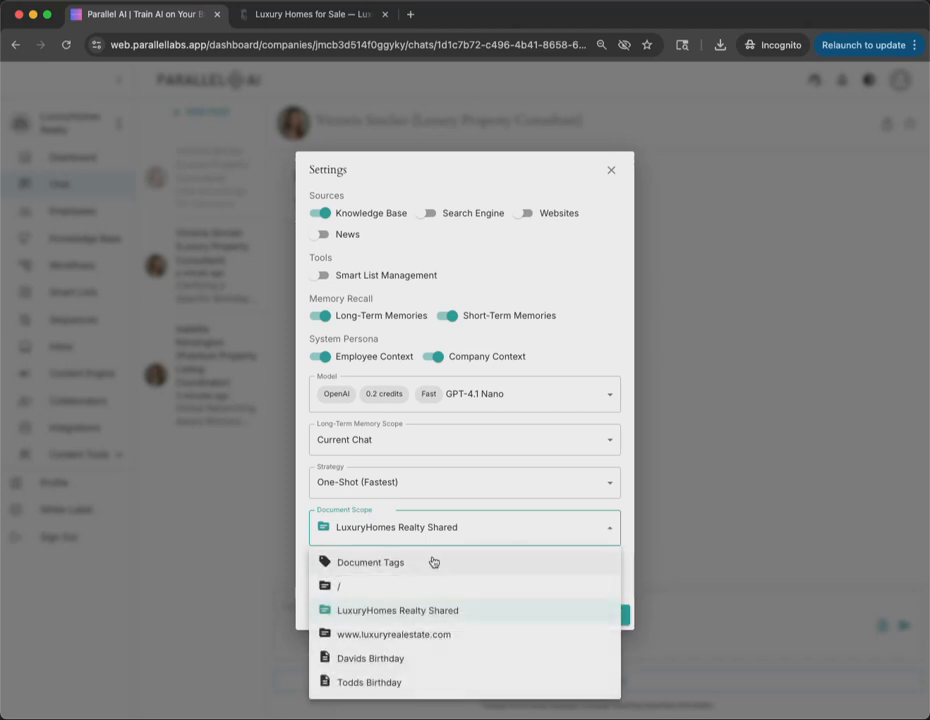
pyautogui.click(389, 590)
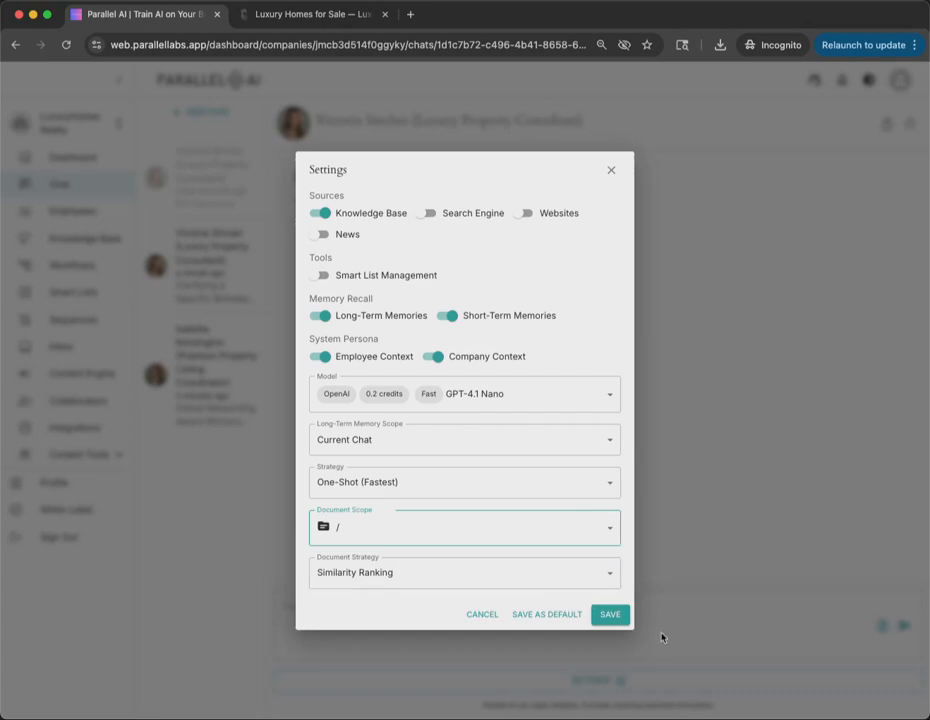
pyautogui.click(612, 618)
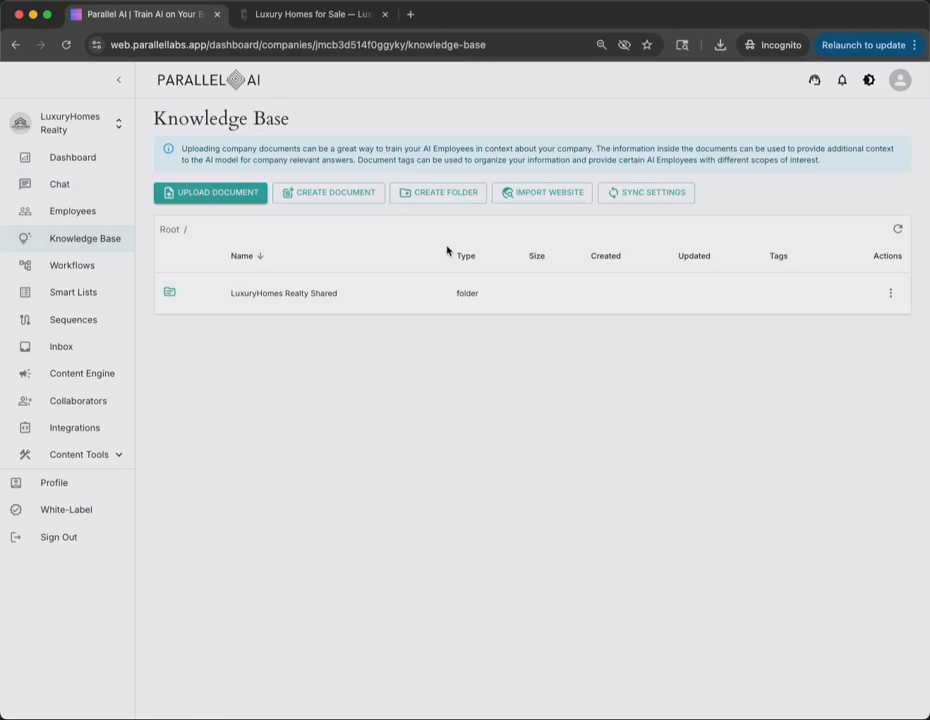
pyautogui.click(60, 188)
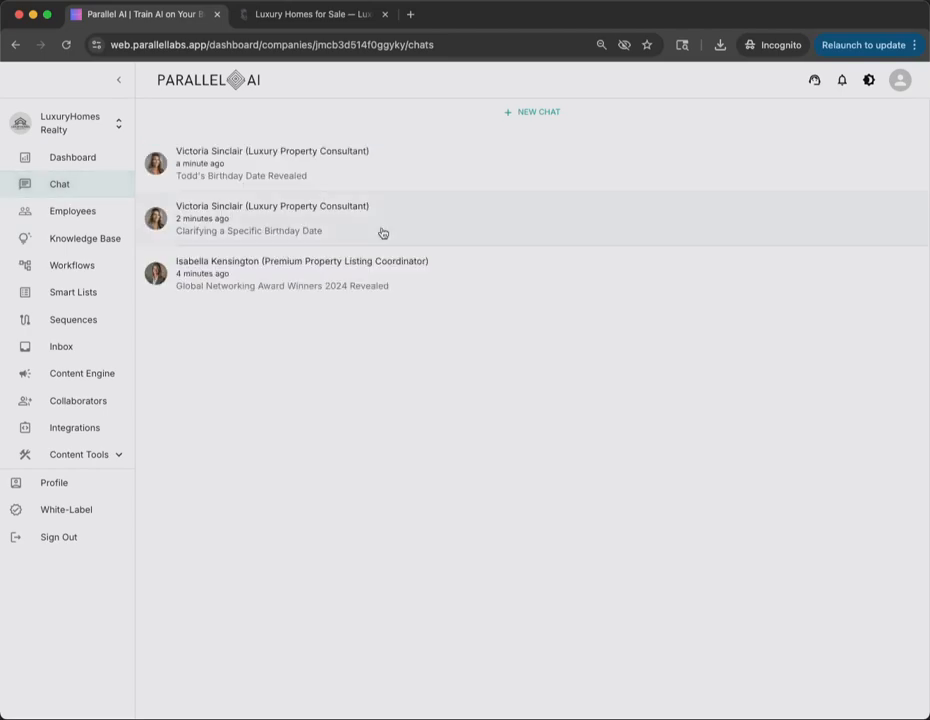
pyautogui.click(295, 266)
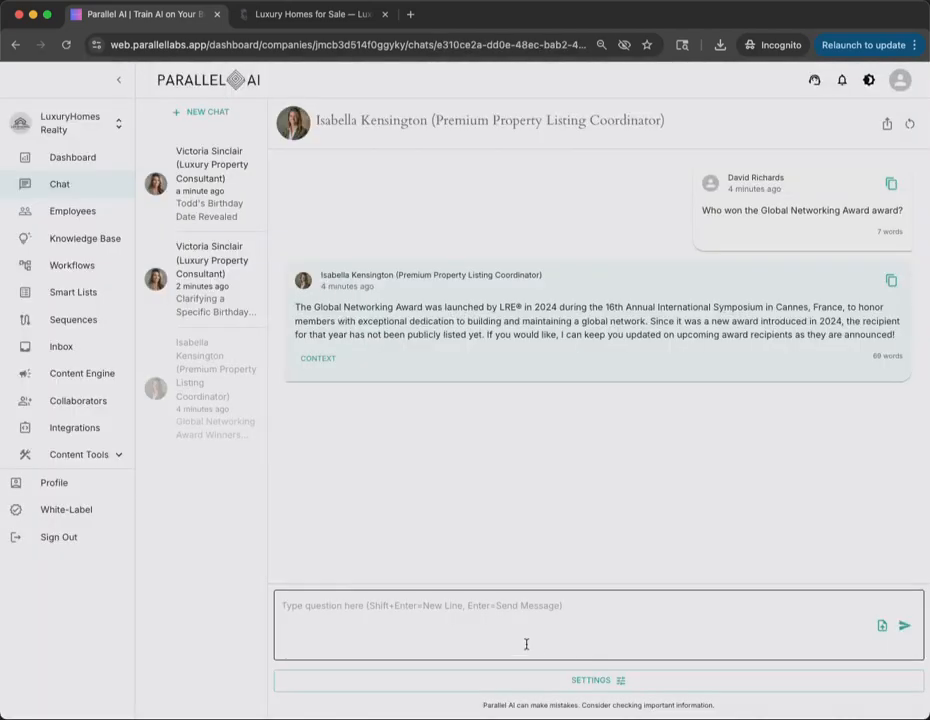
pyautogui.click(586, 684)
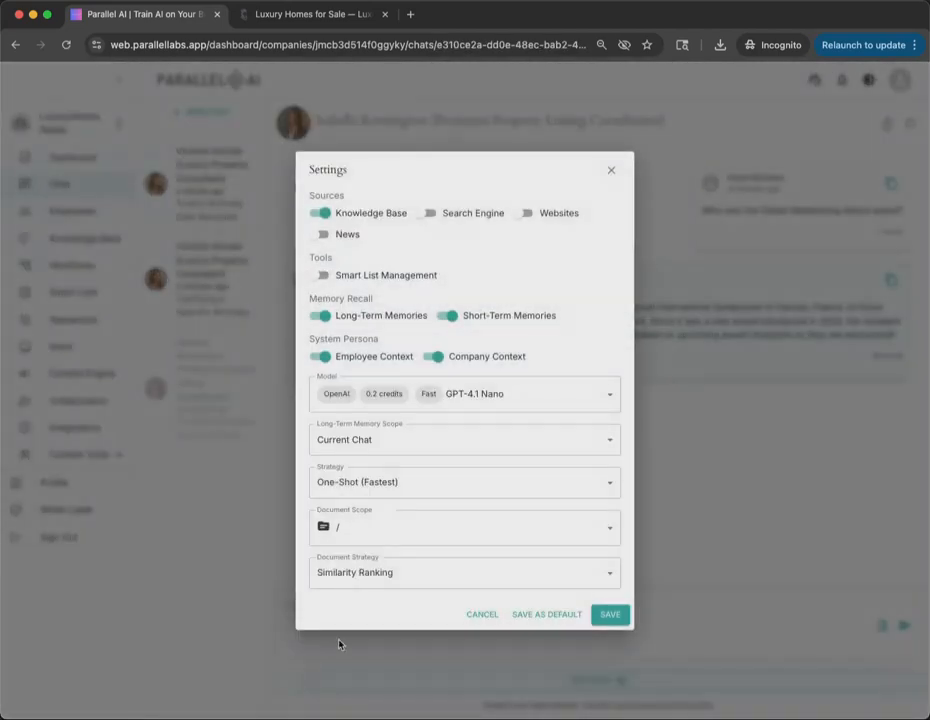
pyautogui.click(490, 528)
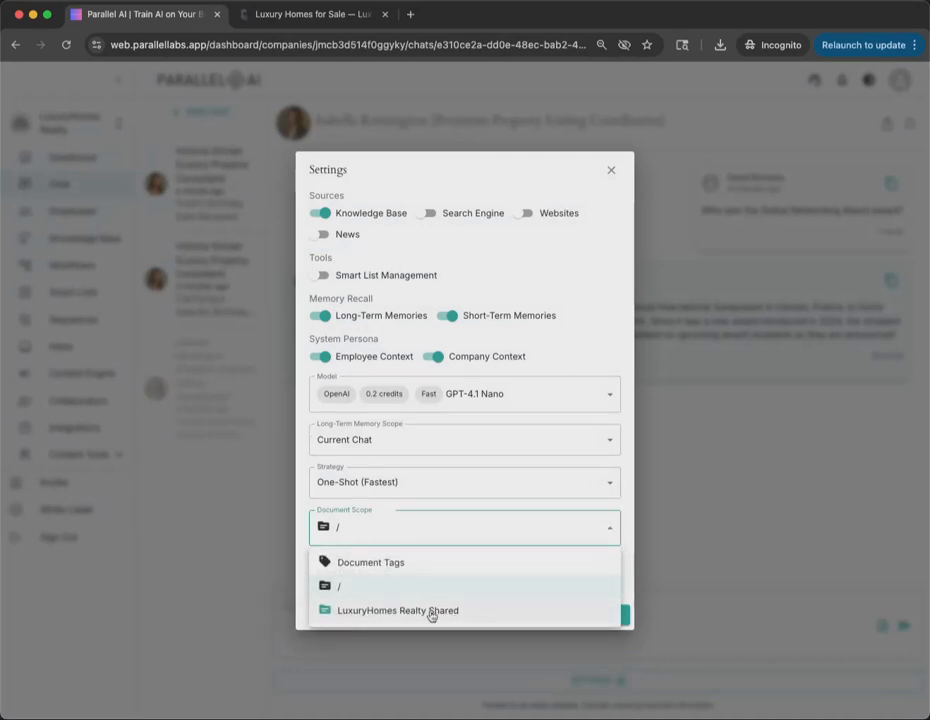
pyautogui.click(450, 616)
pyautogui.click(470, 528)
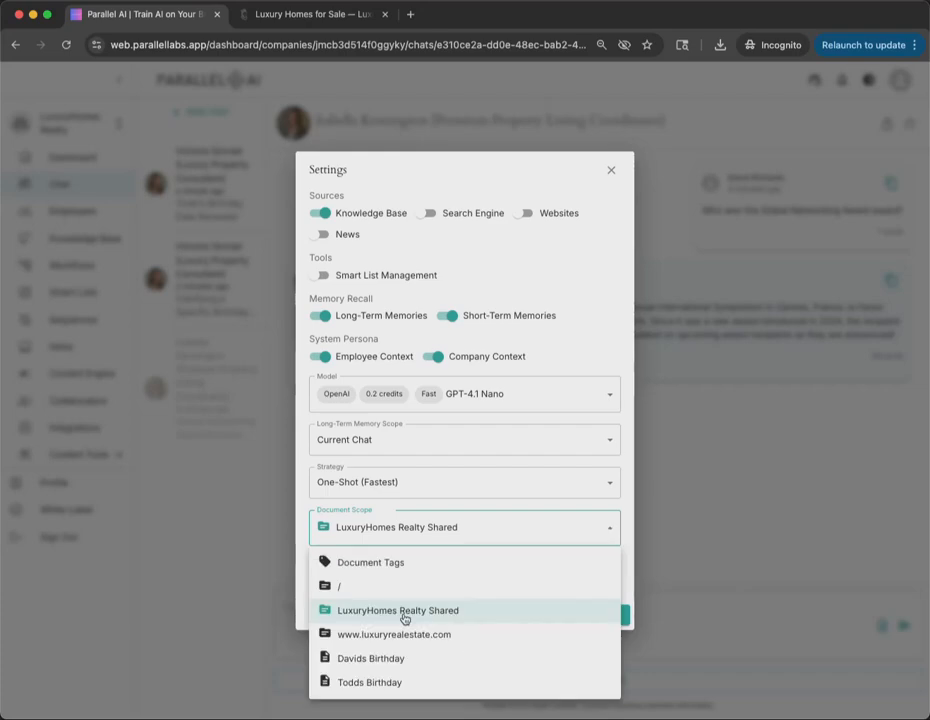
pyautogui.click(433, 637)
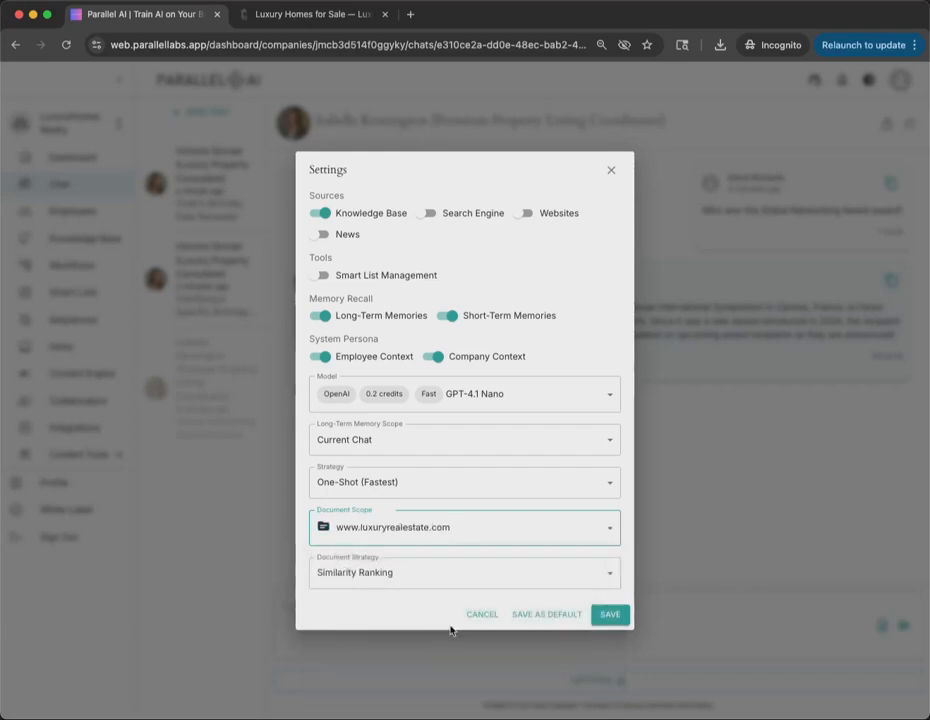
pyautogui.click(550, 518)
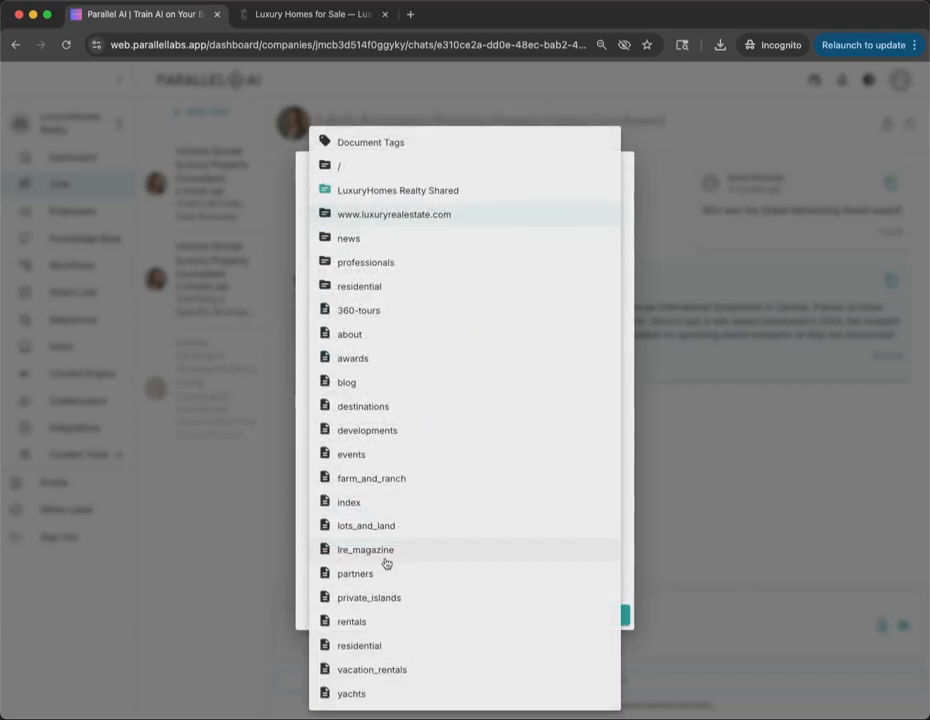
pyautogui.click(405, 695)
pyautogui.press('Escape')
# Ask the Premium Property Listing Coordinator "What type of yachts do you have?" in the chat.
pyautogui.click(536, 606)
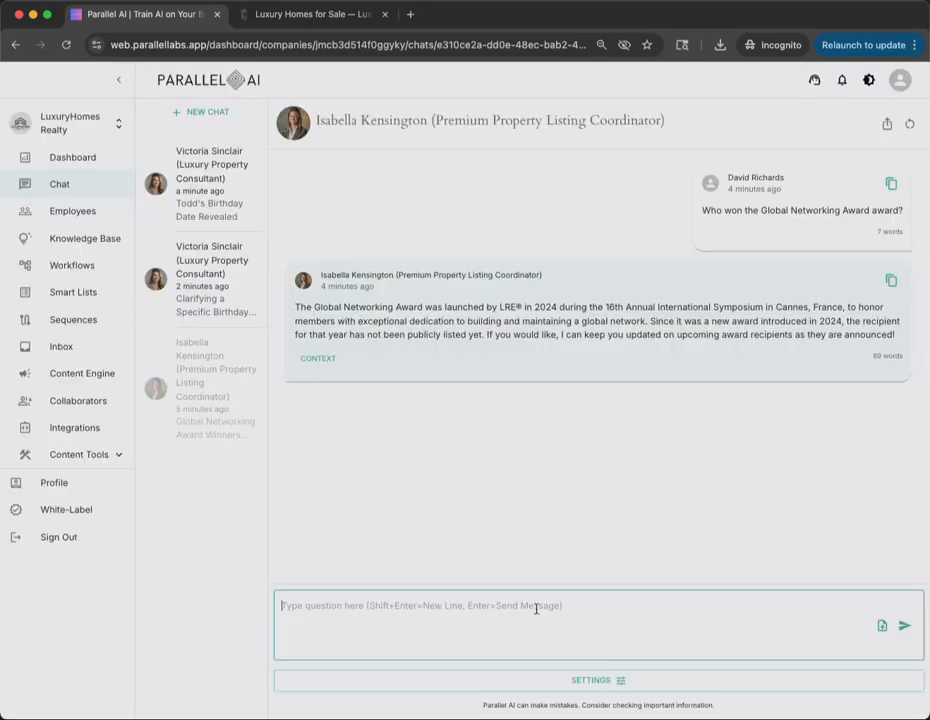
pyautogui.write('What type of yachts do you have?')
pyautogui.press('Return')
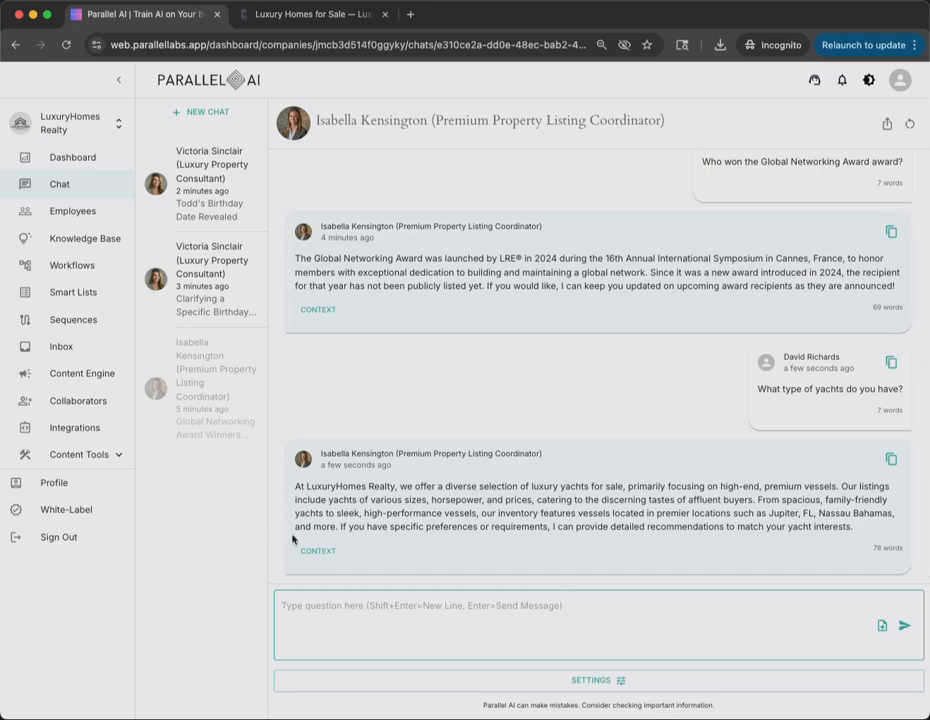
# Examine the yachts source document in the latest reply's message context, and close the context dialog.
pyautogui.click(322, 551)
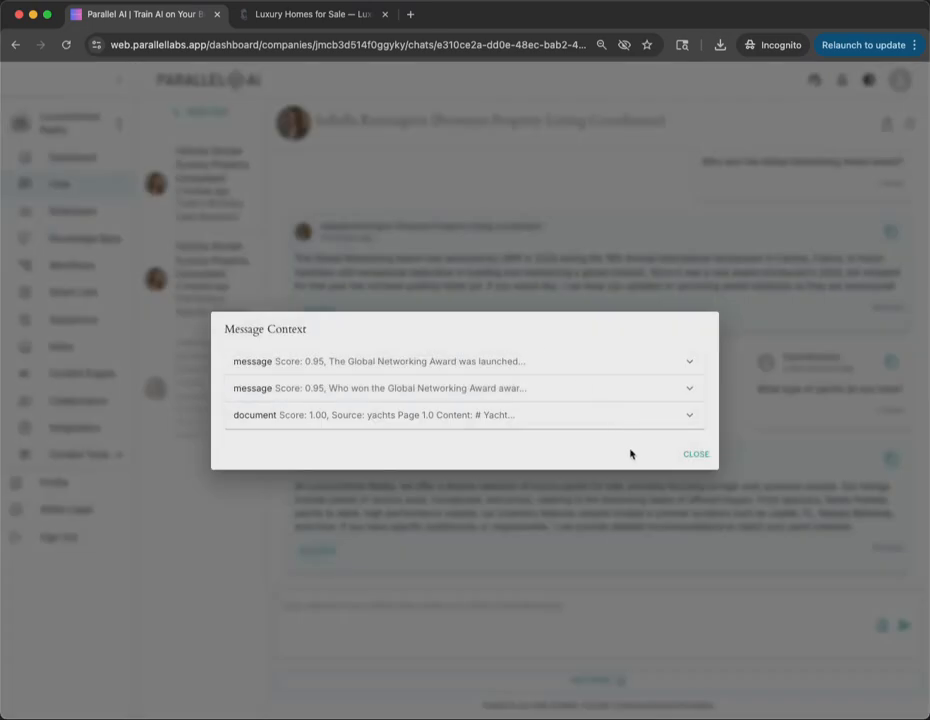
pyautogui.click(398, 415)
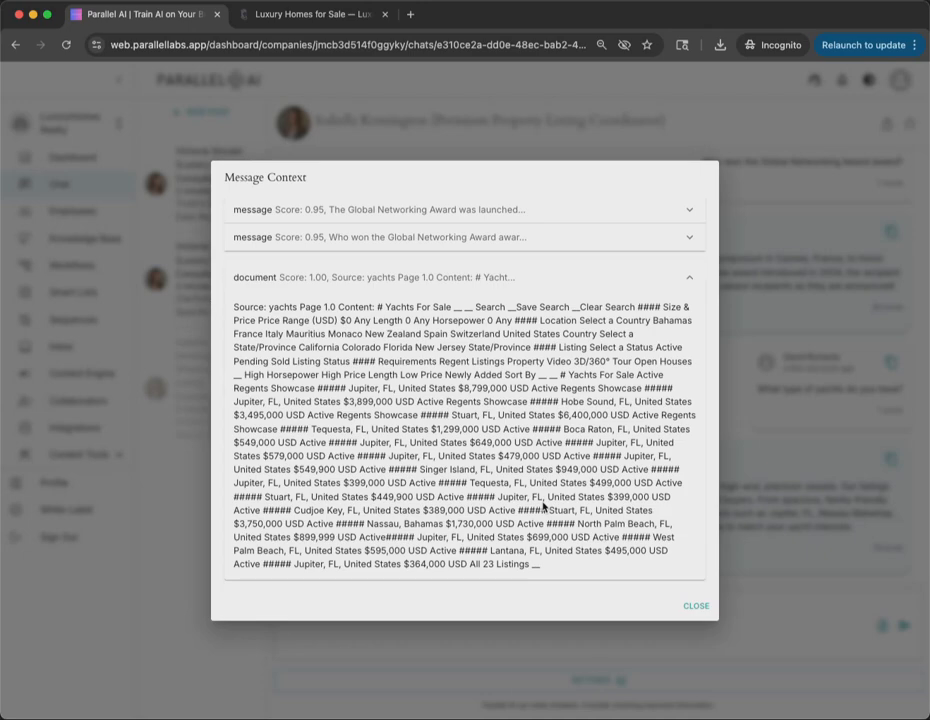
pyautogui.click(694, 606)
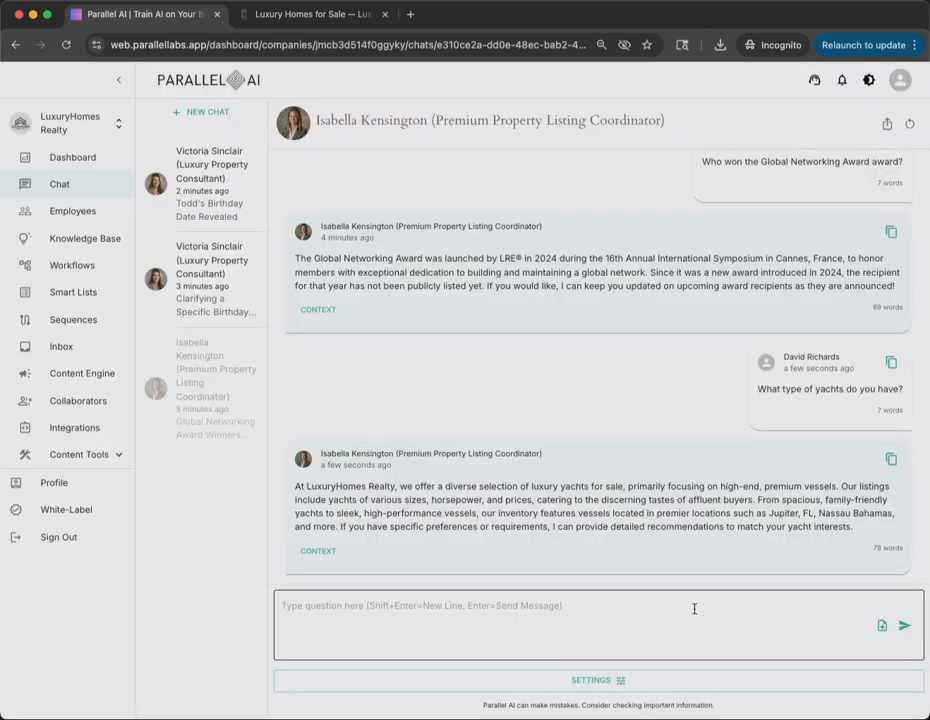
# Set the chat's document scope to Document Tags and close the message context of the test question's reply.
pyautogui.click(617, 683)
pyautogui.click(500, 538)
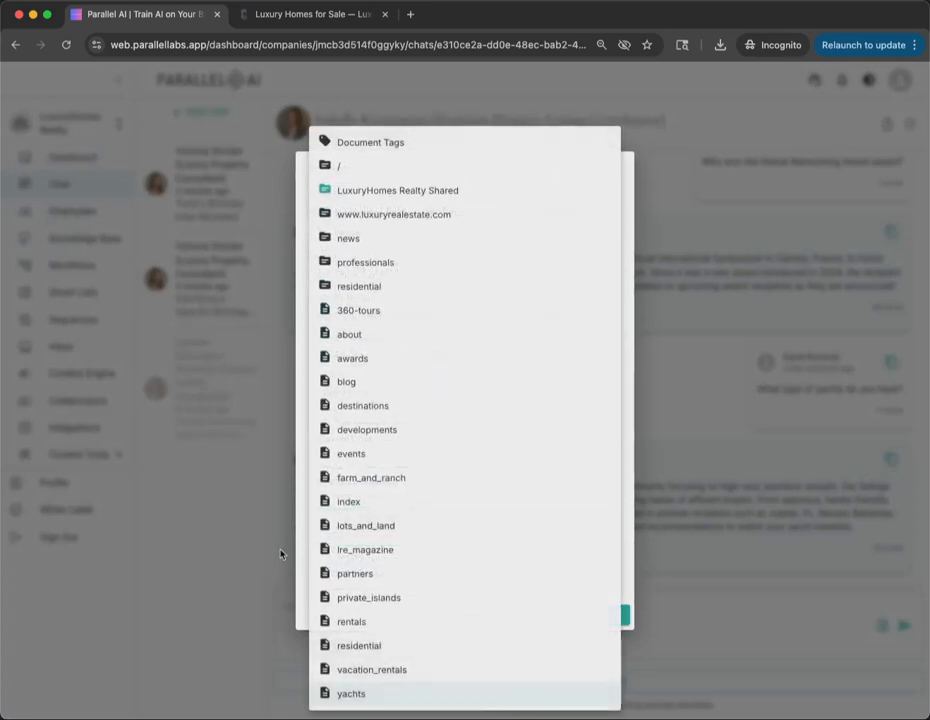
pyautogui.click(365, 146)
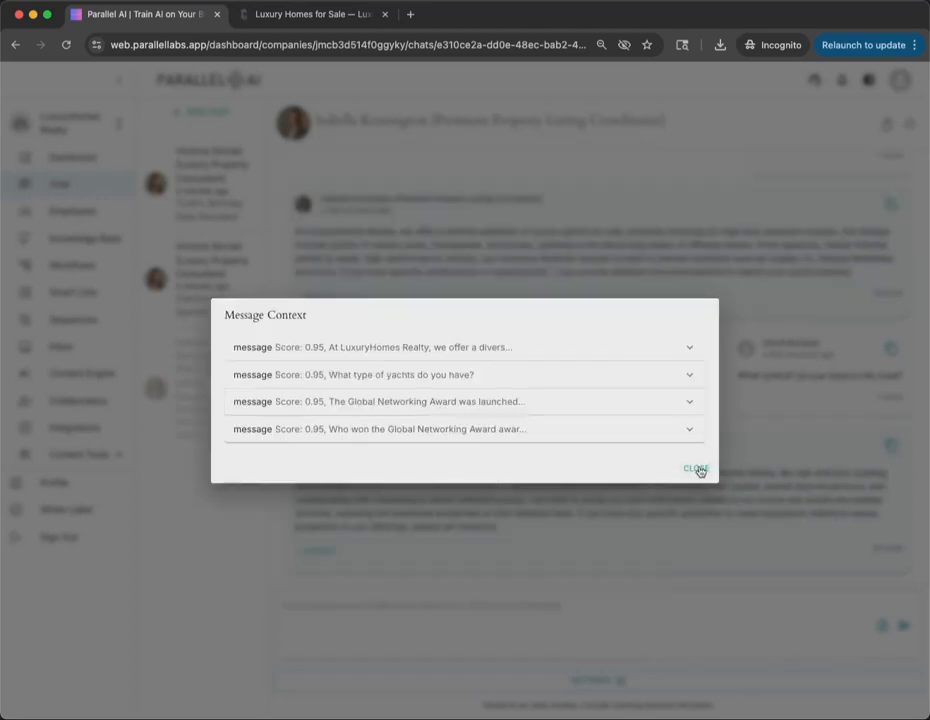
pyautogui.click(697, 469)
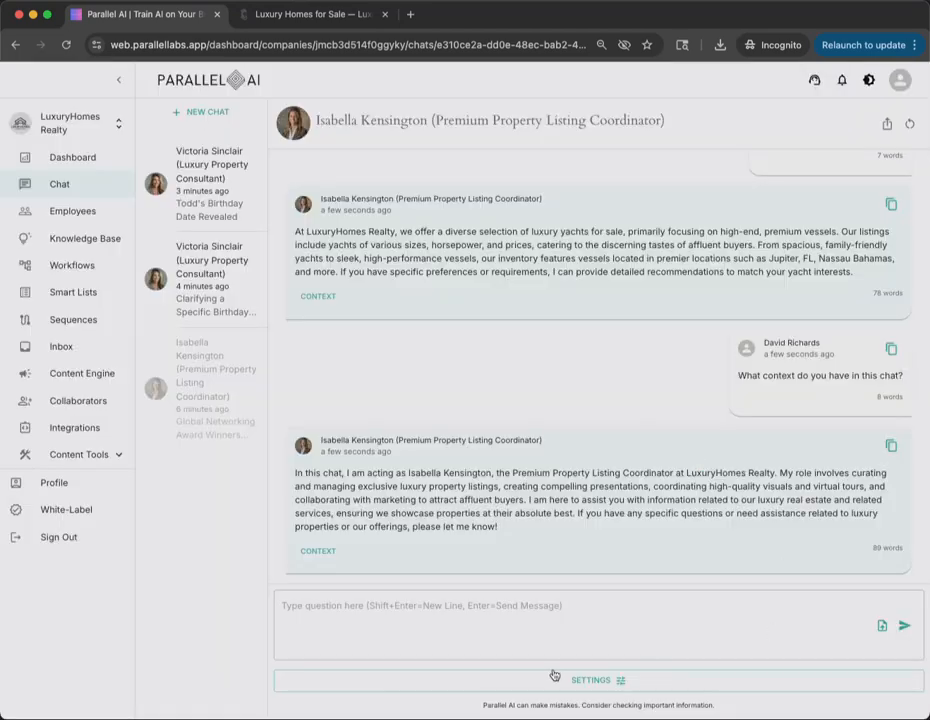
pyautogui.click(592, 677)
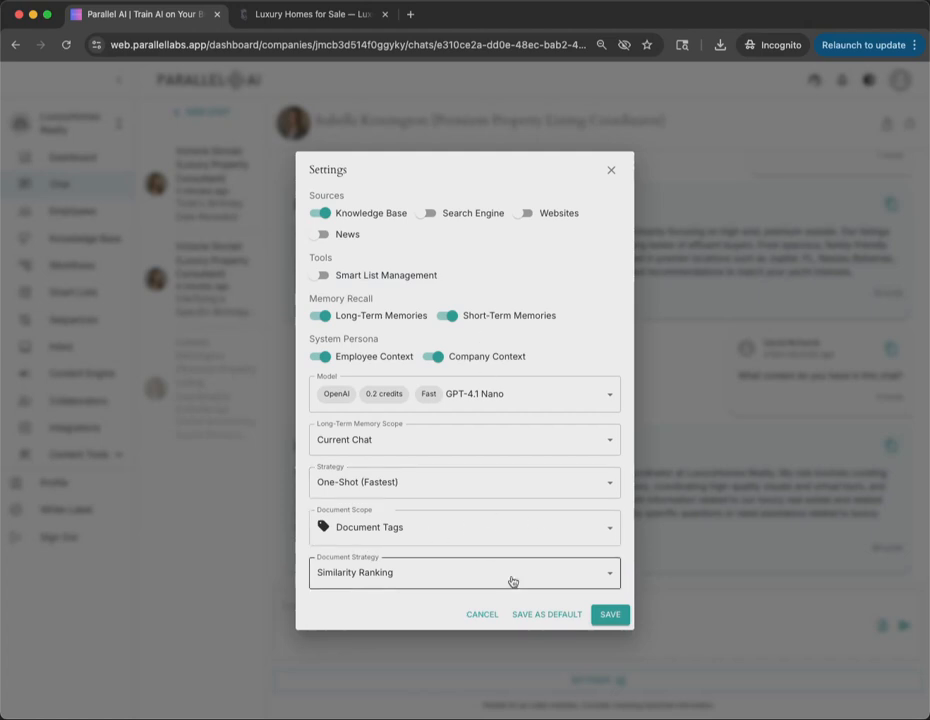
pyautogui.click(512, 581)
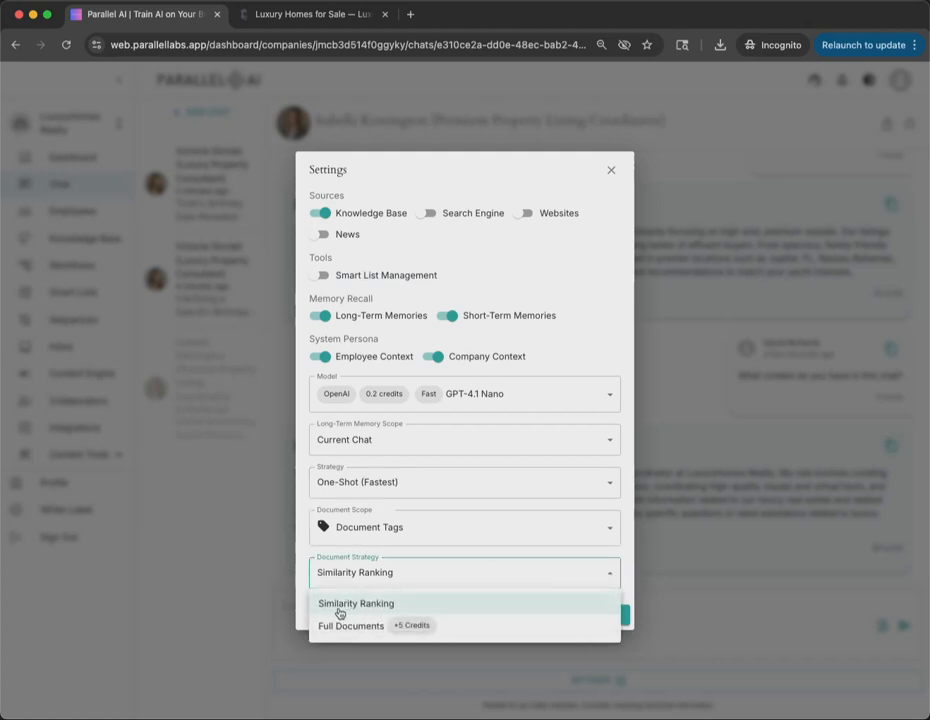
pyautogui.click(349, 622)
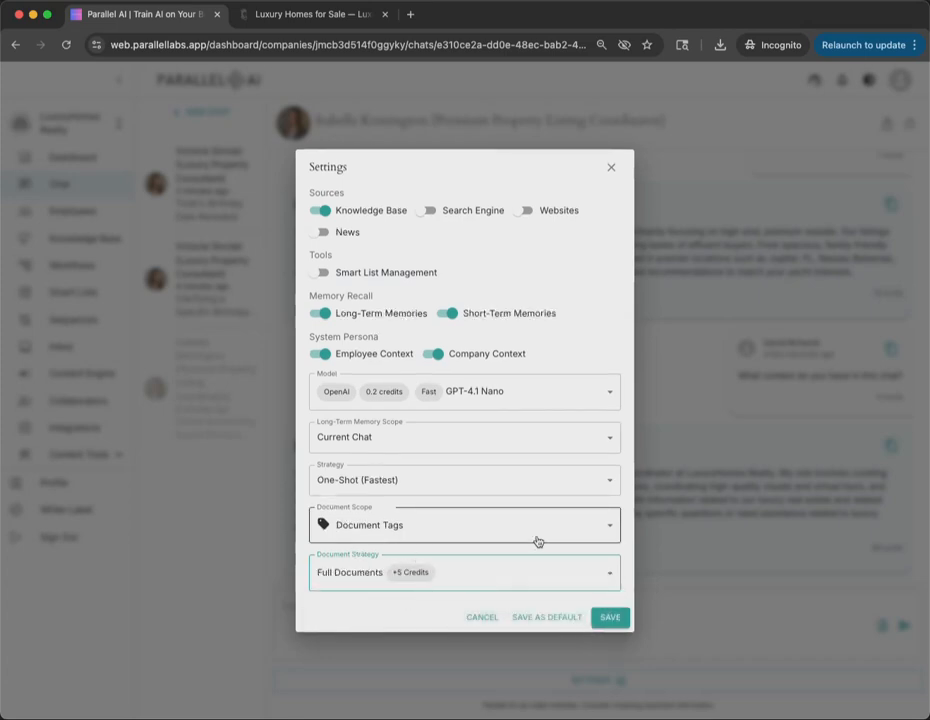
pyautogui.click(537, 541)
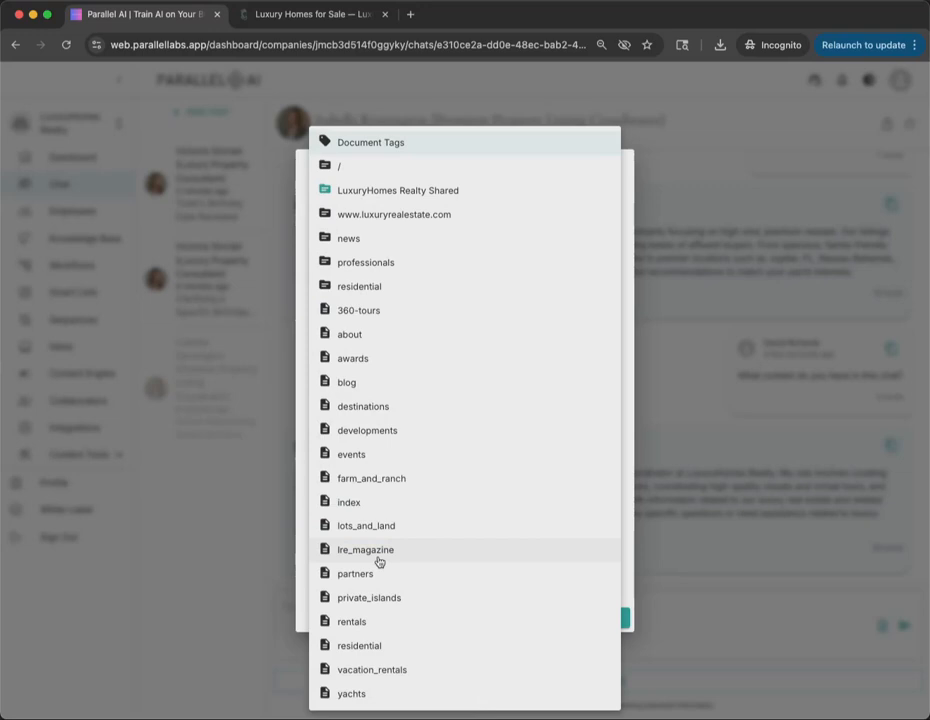
pyautogui.click(440, 214)
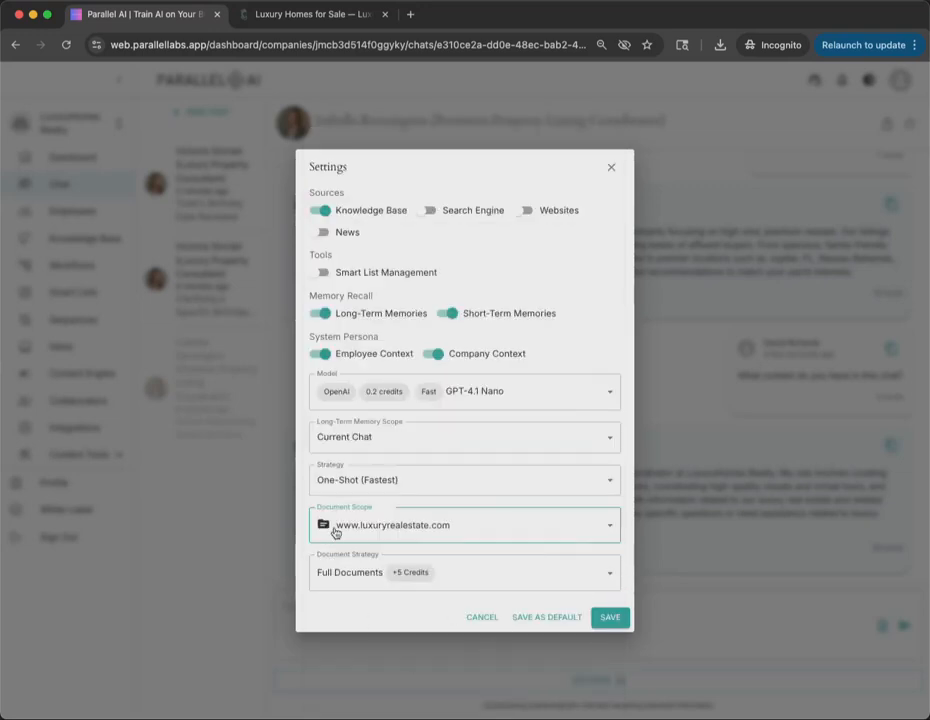
# Set the chat's document strategy to Similarity Ranking.
pyautogui.click(390, 589)
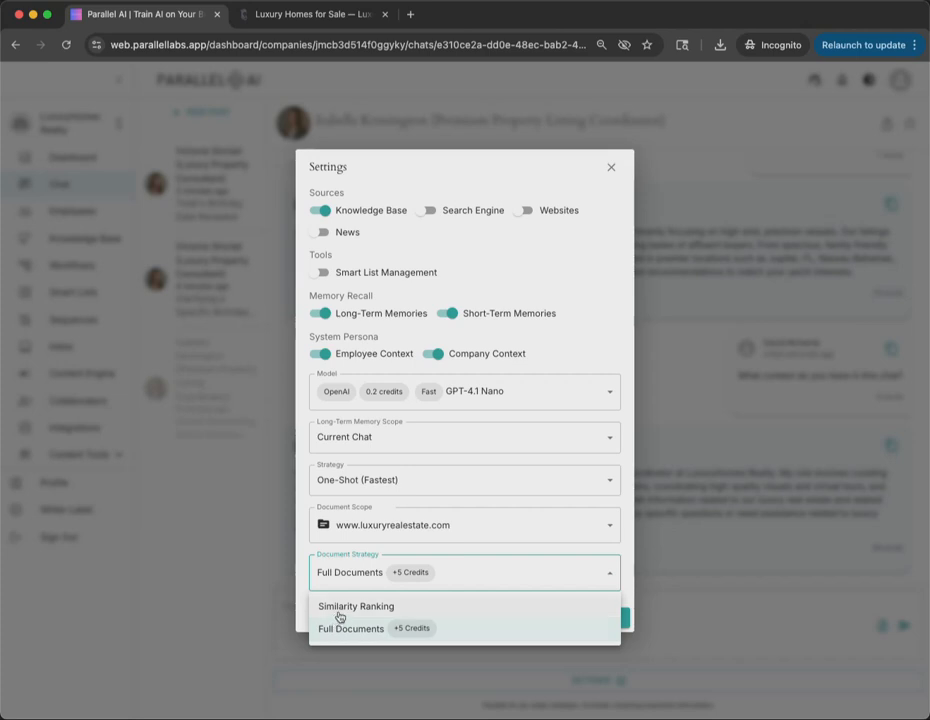
pyautogui.click(339, 609)
pyautogui.click(390, 577)
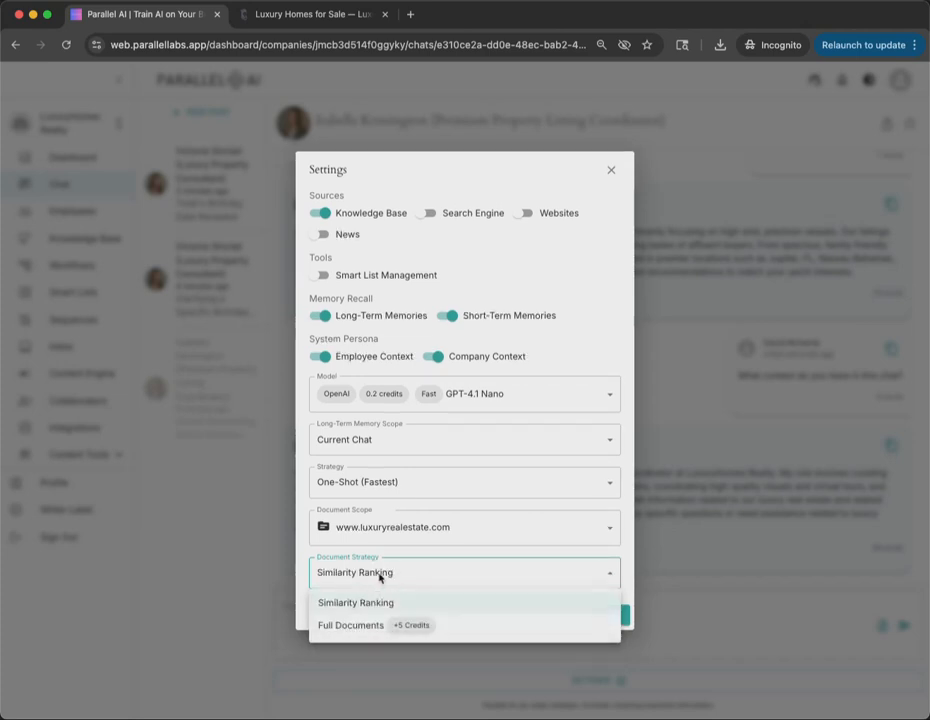
pyautogui.click(421, 573)
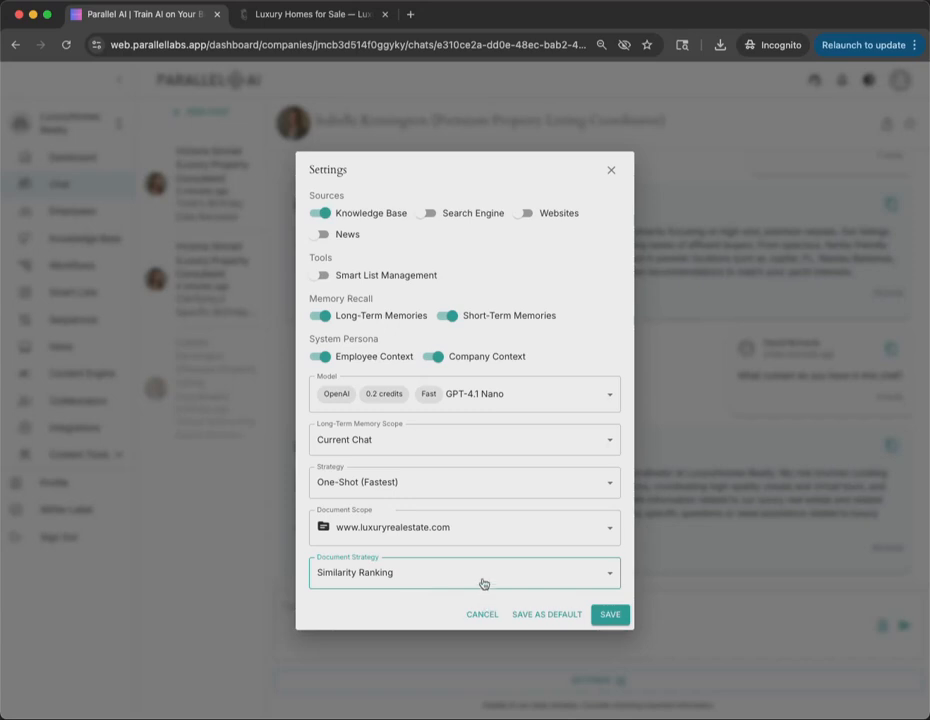
pyautogui.click(430, 575)
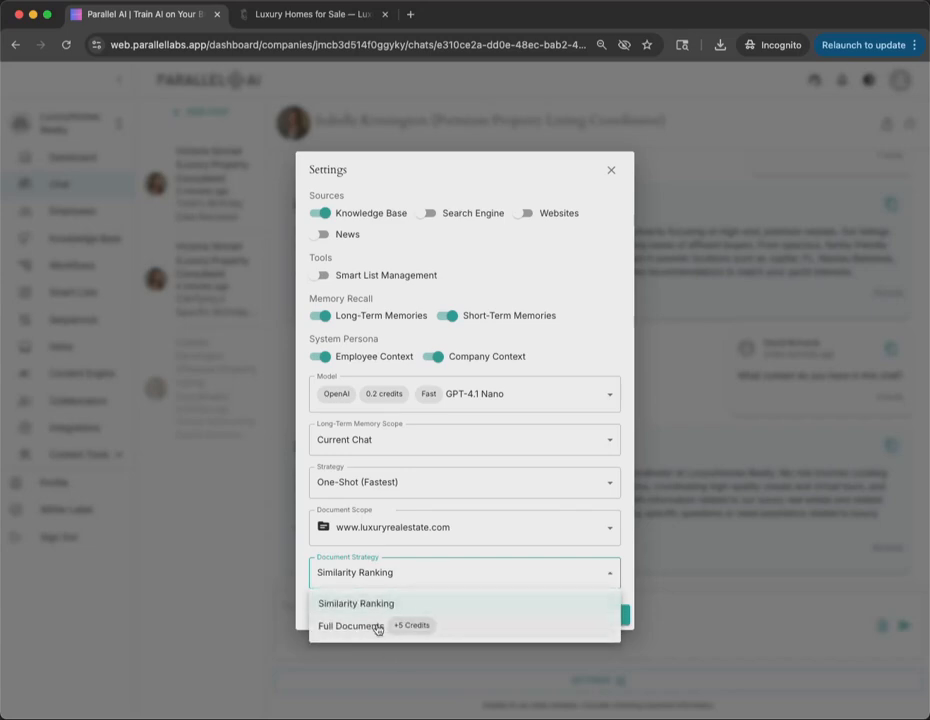
pyautogui.click(482, 515)
# Set the document scope to the index document and the chat strategy to Function Chain (Accurate).
pyautogui.click(459, 527)
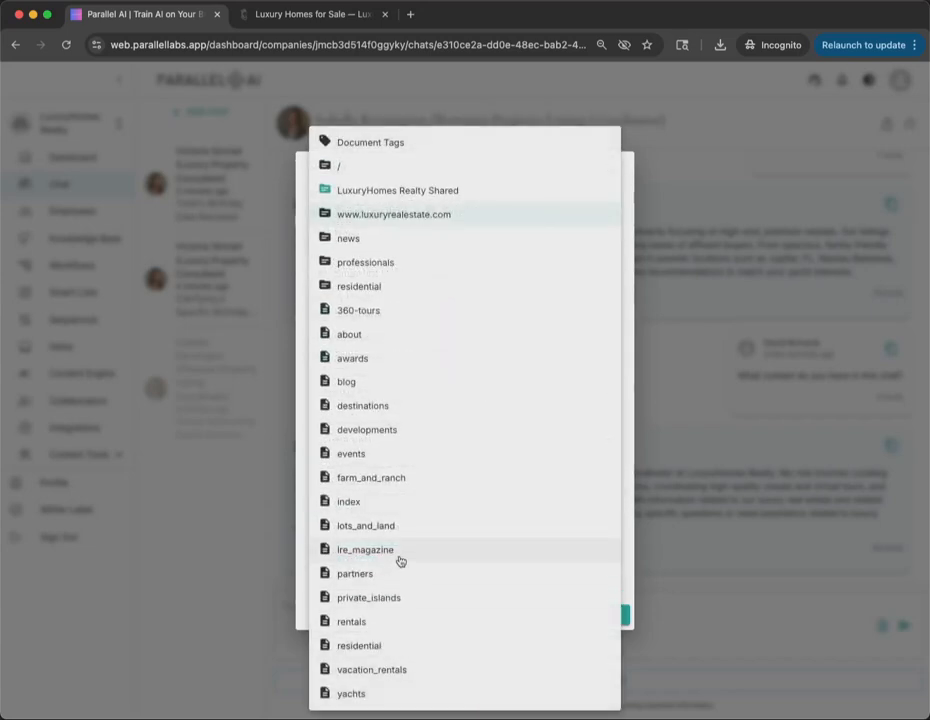
pyautogui.click(425, 502)
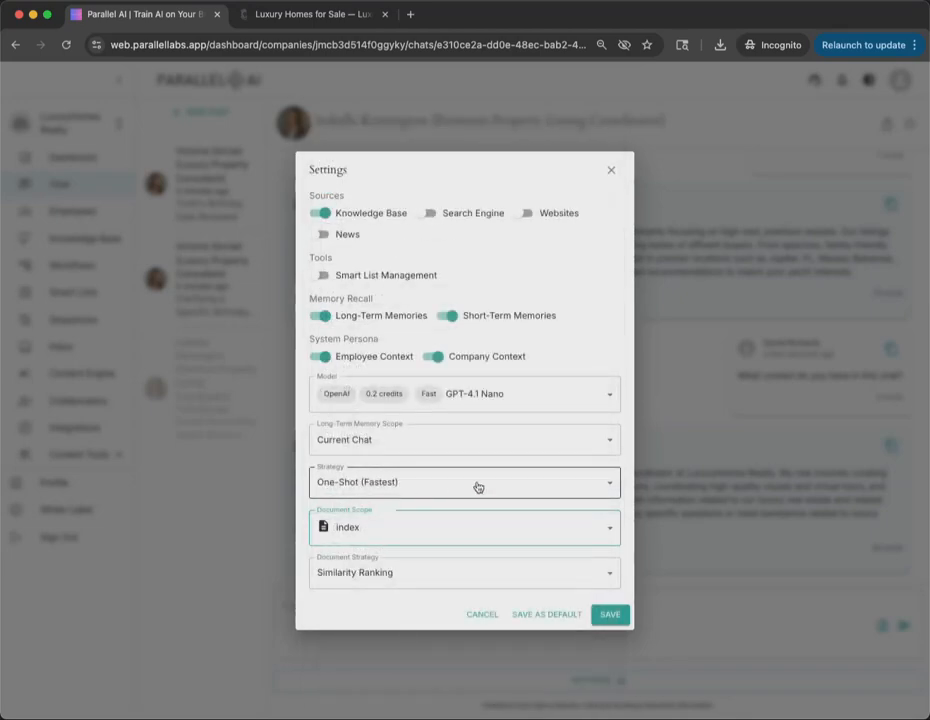
pyautogui.click(468, 483)
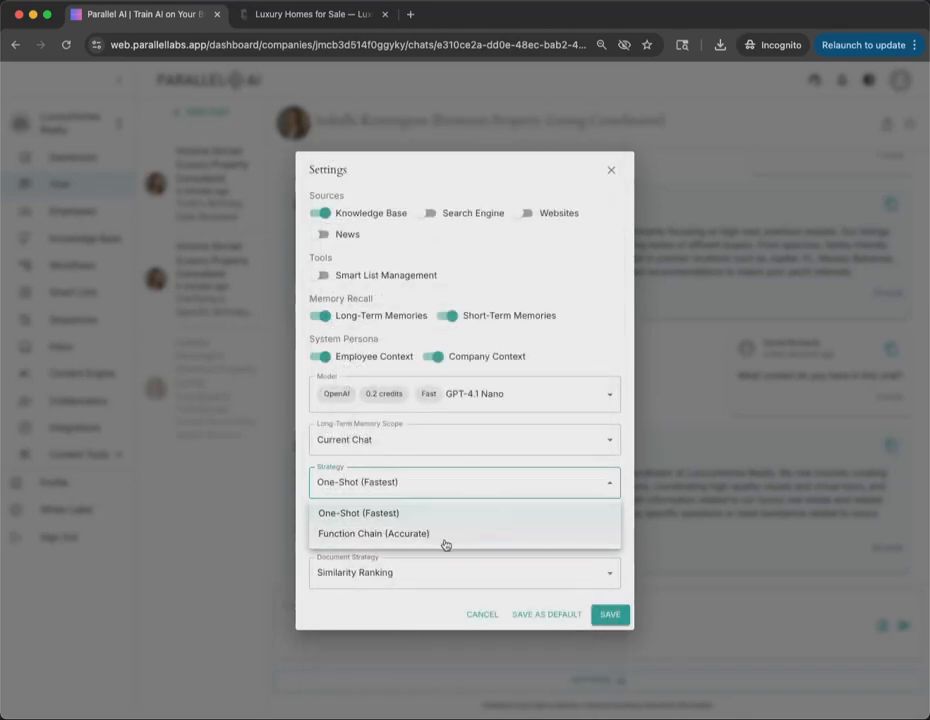
pyautogui.click(385, 535)
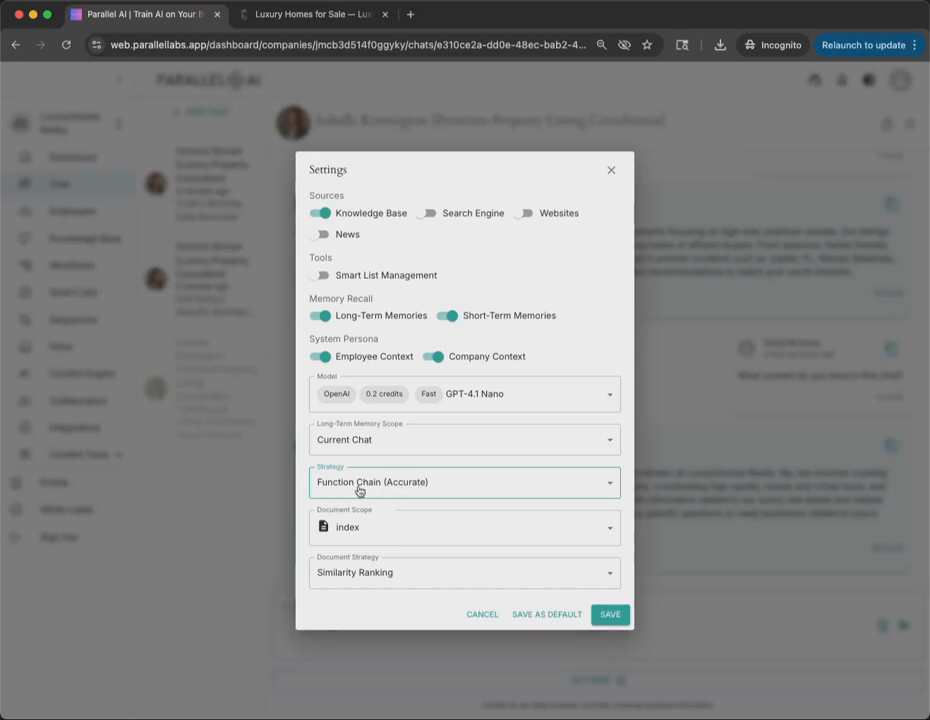
# Set the document scope to the root folder "/" and save the chat settings.
pyautogui.click(565, 540)
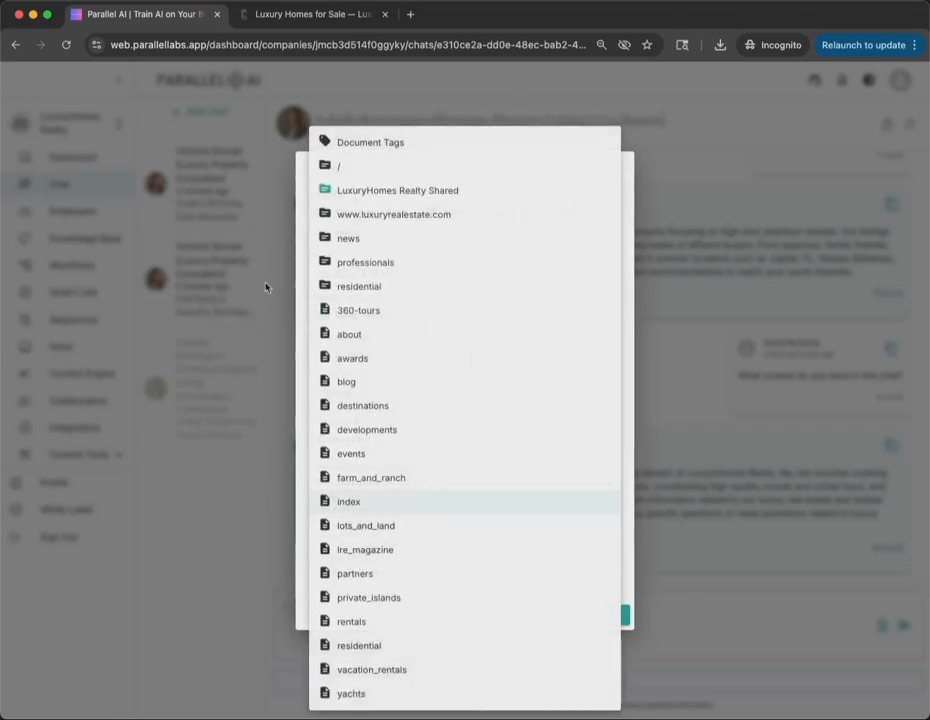
pyautogui.click(368, 169)
pyautogui.click(610, 616)
pyautogui.moveTo(595, 505); pyautogui.dragTo(297, 502)
pyautogui.click(551, 545)
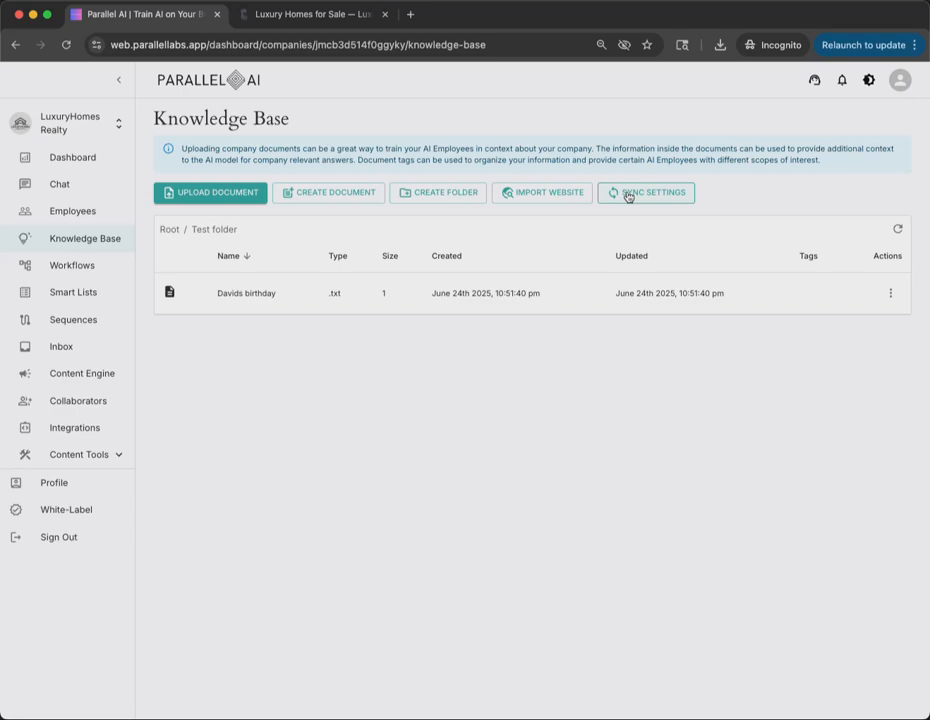
# From the knowledge base's sync settings, start a Google Drive integration named Main with LuxuryHomes Realty Shared as the destination folder.
pyautogui.click(628, 193)
pyautogui.scroll(-1, 327, 368)
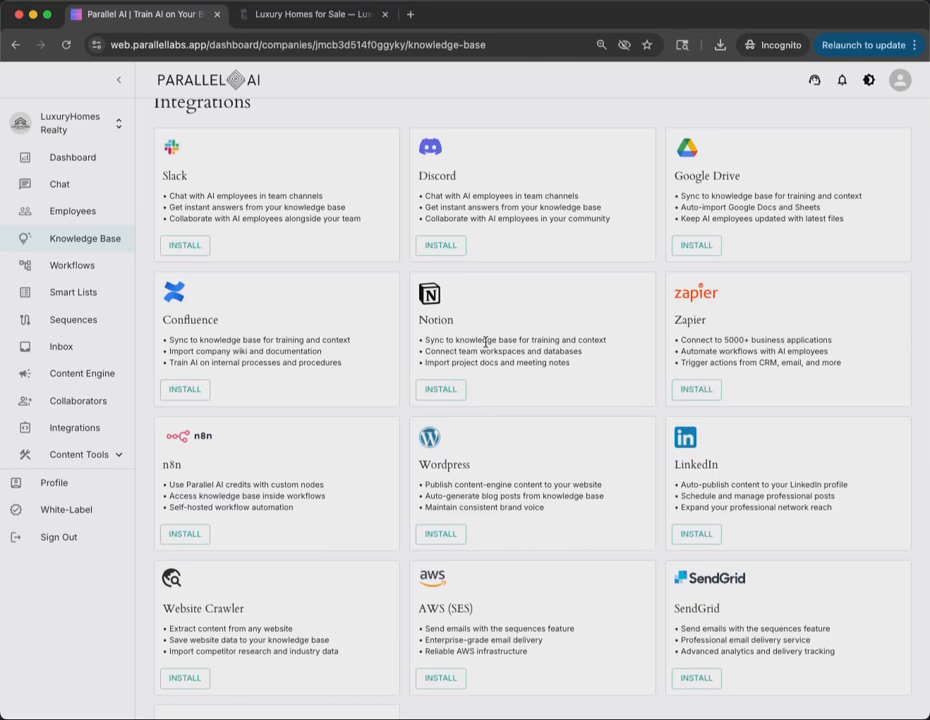
pyautogui.click(697, 246)
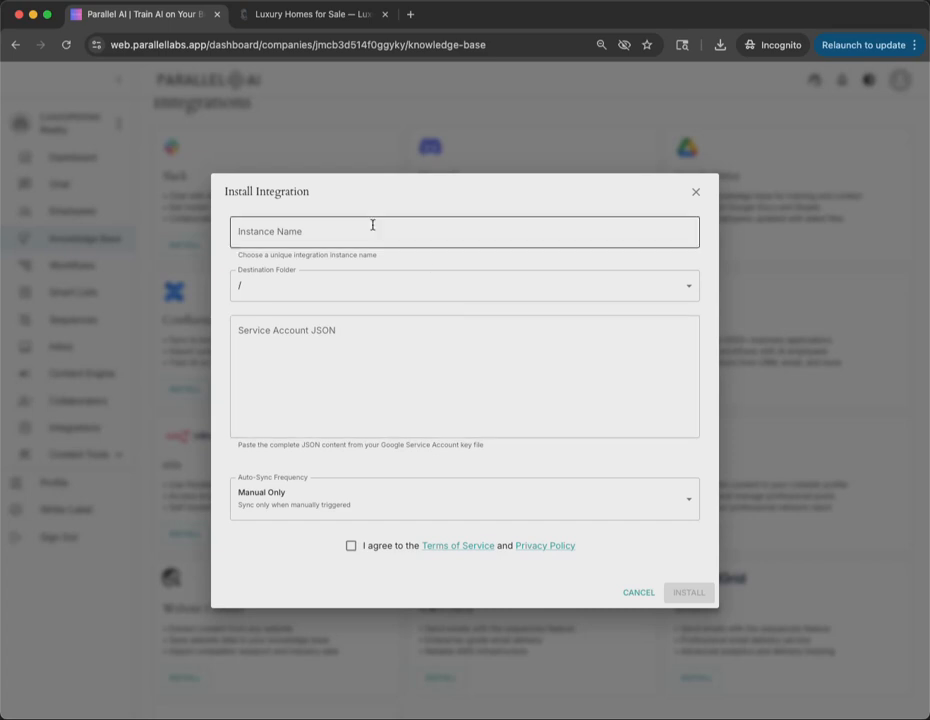
pyautogui.click(424, 226)
pyautogui.write('Main')
pyautogui.press('Tab')
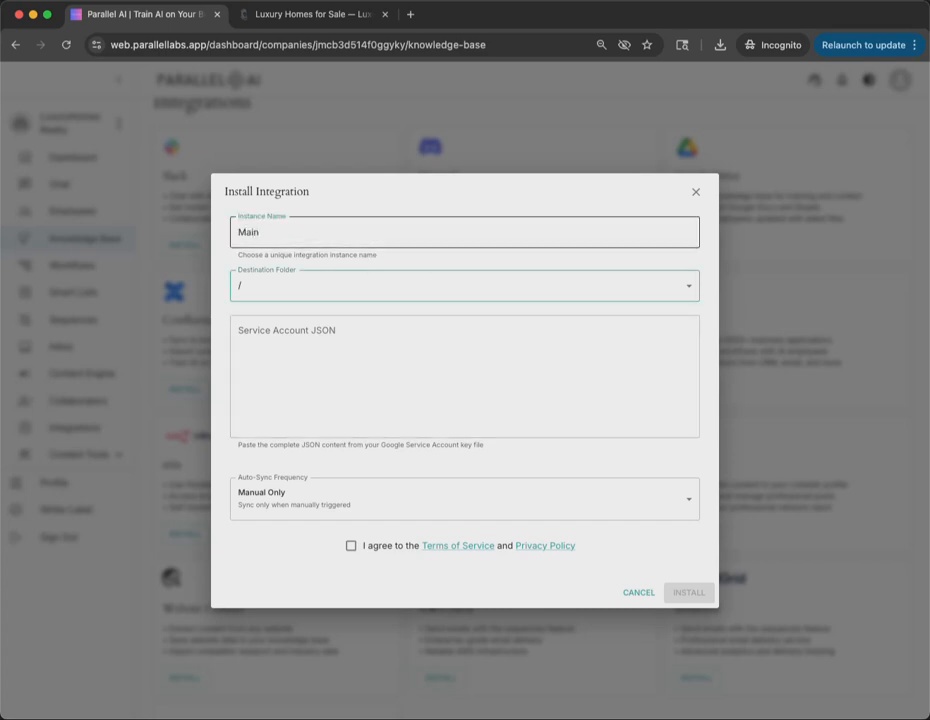
pyautogui.click(407, 287)
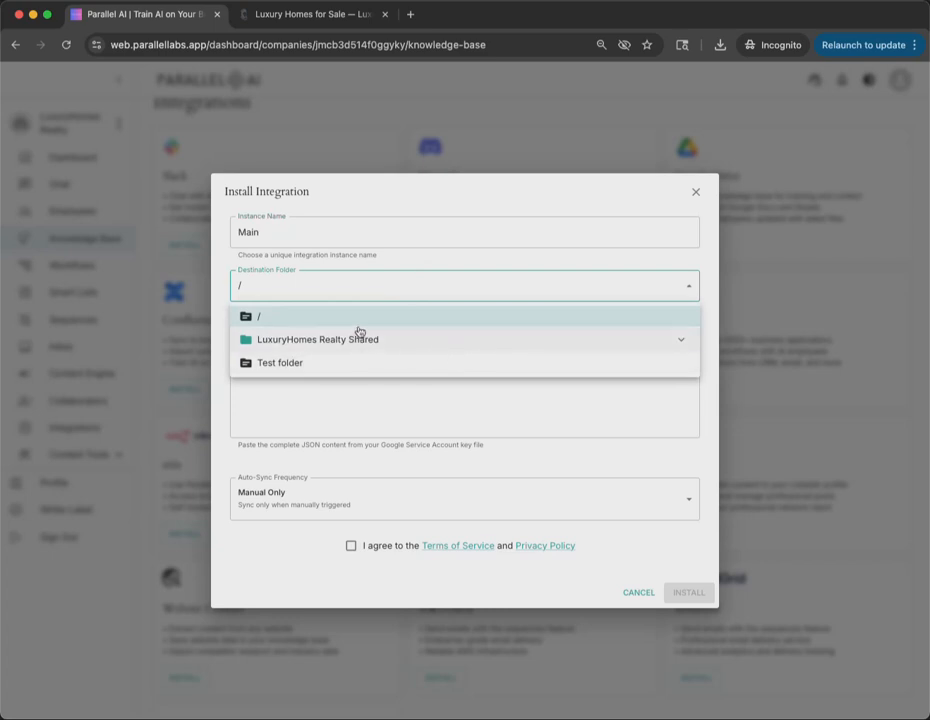
pyautogui.click(398, 339)
pyautogui.click(376, 424)
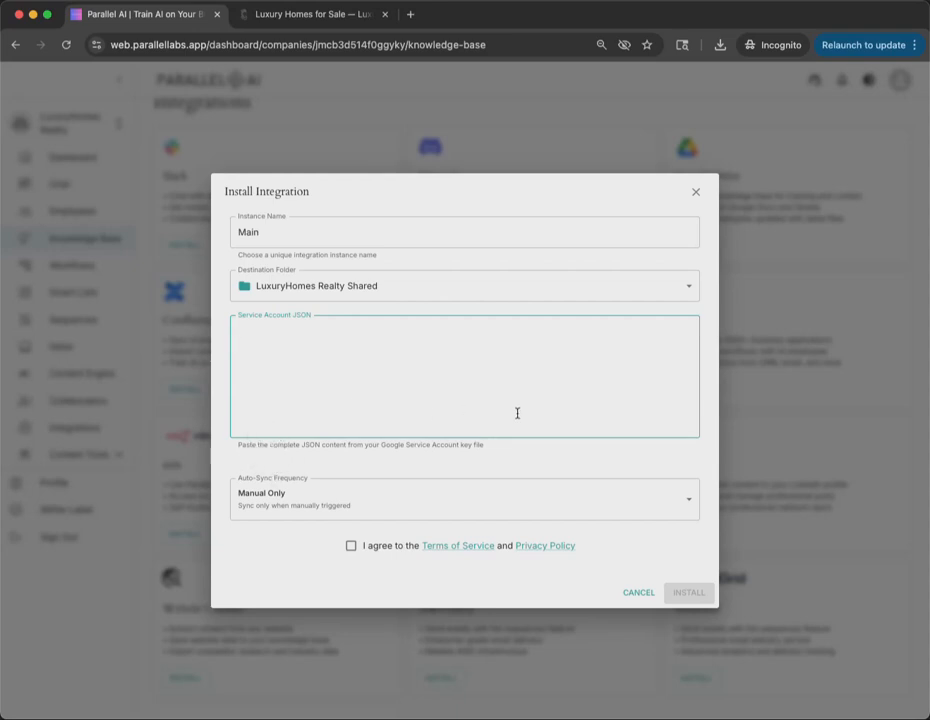
# Review the Google Drive auto-sync frequency options, agree to the terms, and close the form without installing.
pyautogui.click(390, 492)
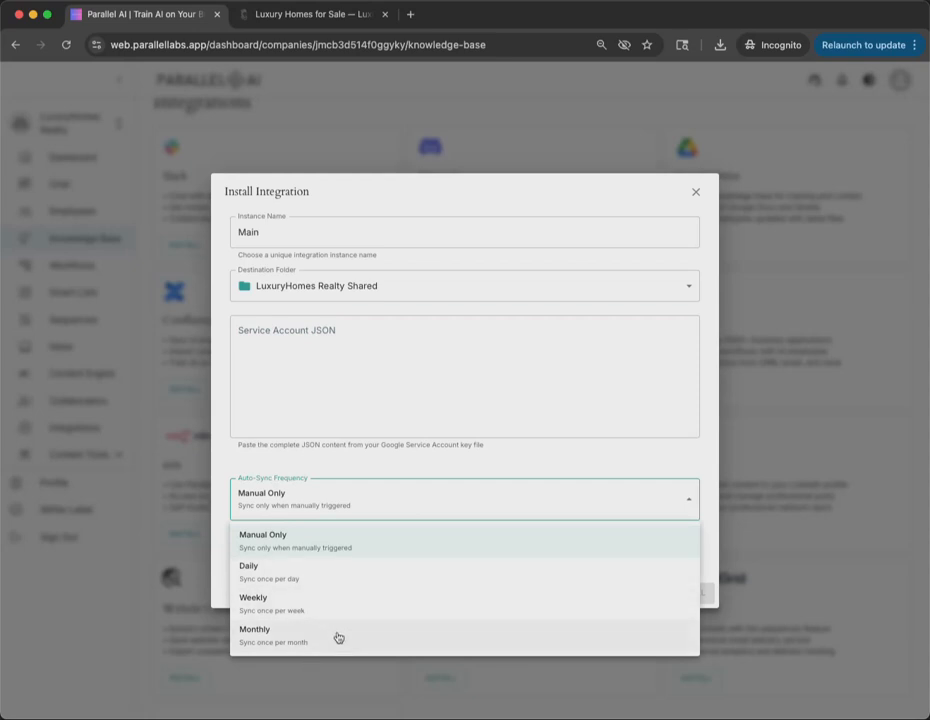
pyautogui.click(347, 546)
pyautogui.click(351, 545)
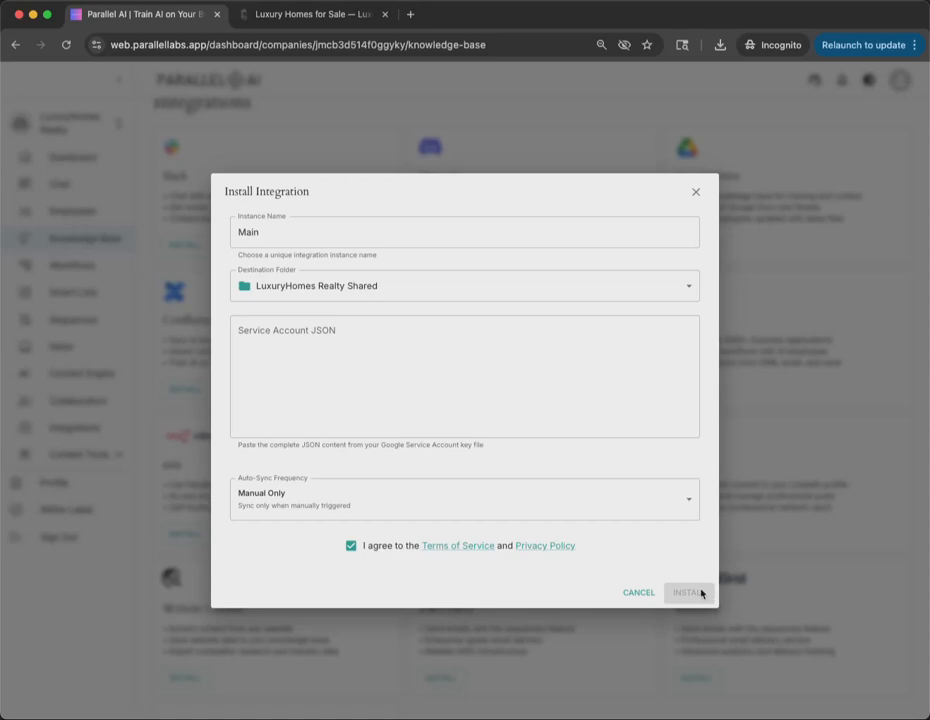
pyautogui.click(833, 374)
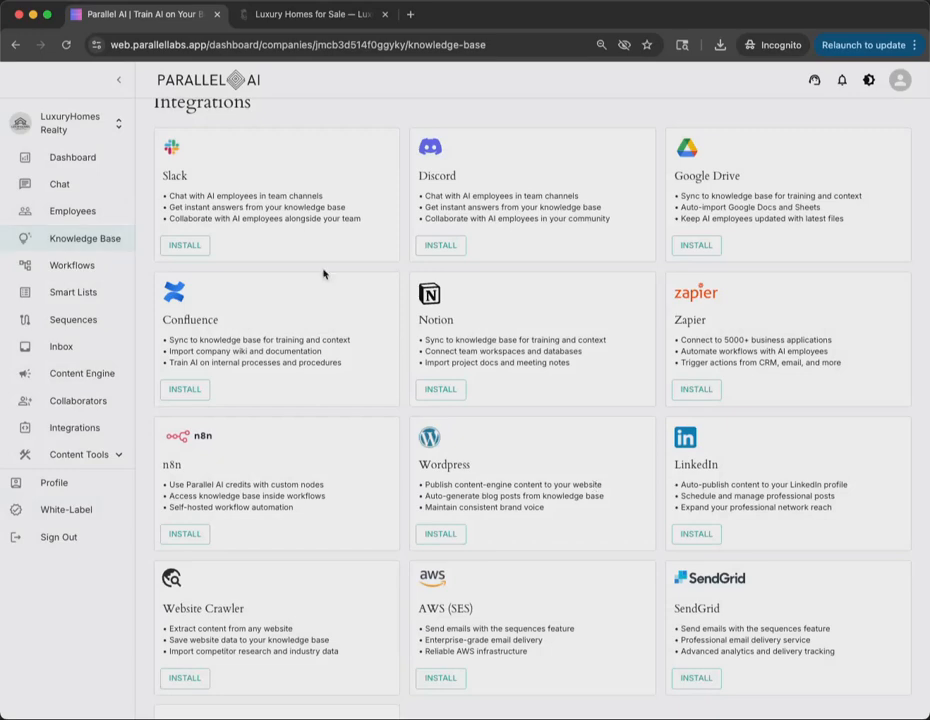
pyautogui.click(440, 388)
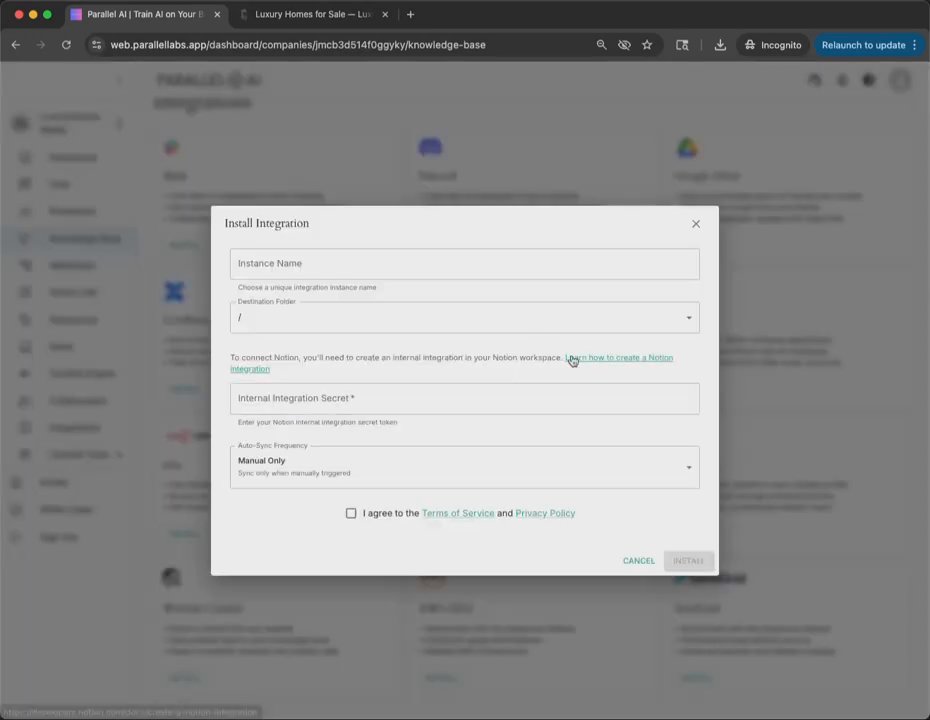
pyautogui.click(697, 223)
pyautogui.scroll(-5, 308, 362)
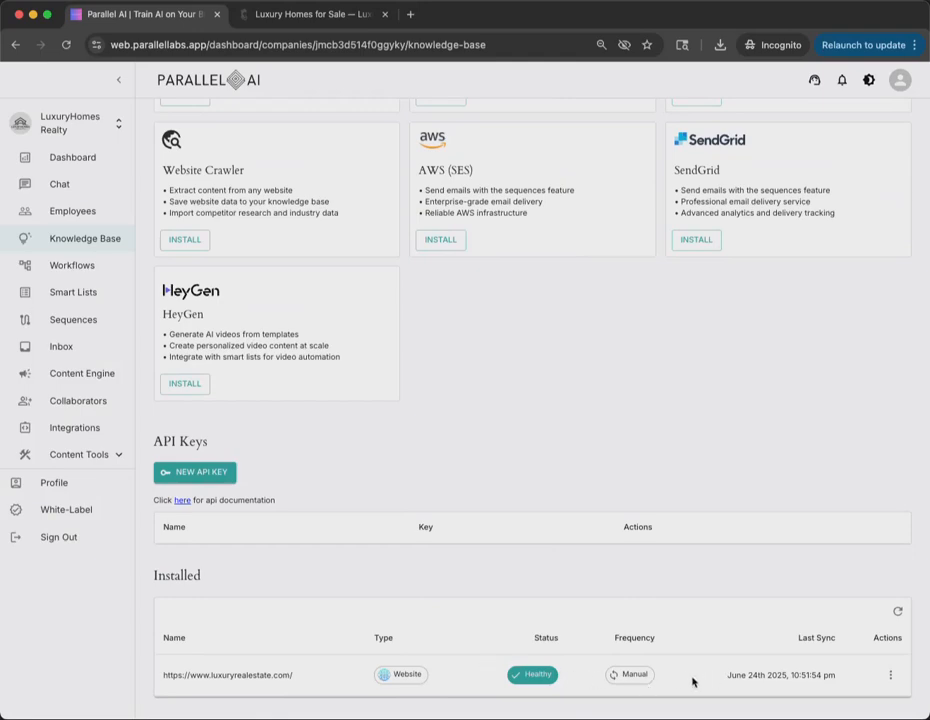
pyautogui.click(890, 674)
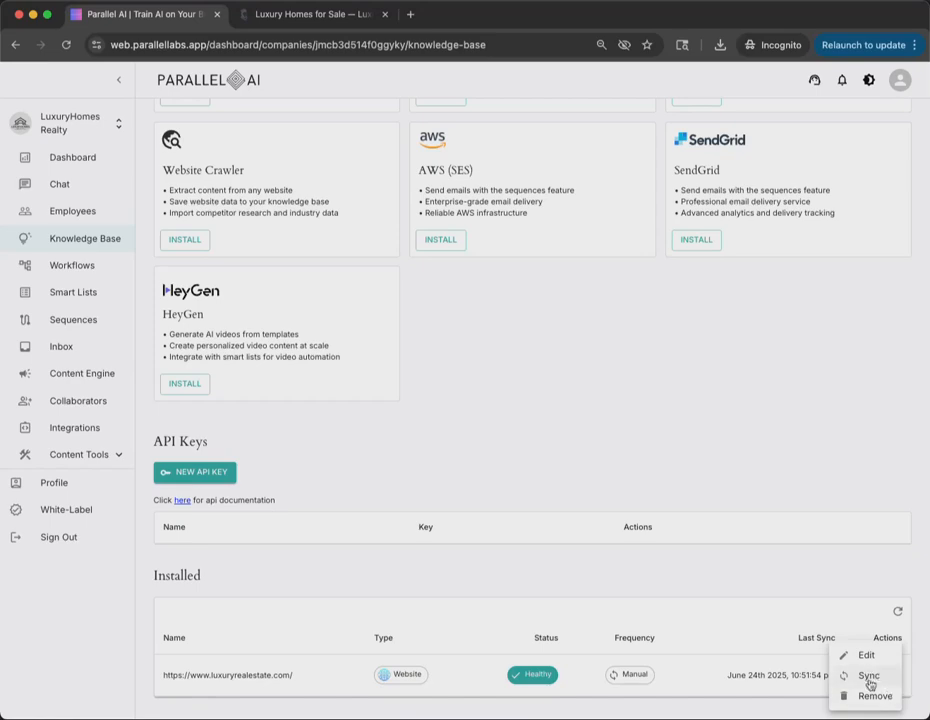
pyautogui.click(597, 551)
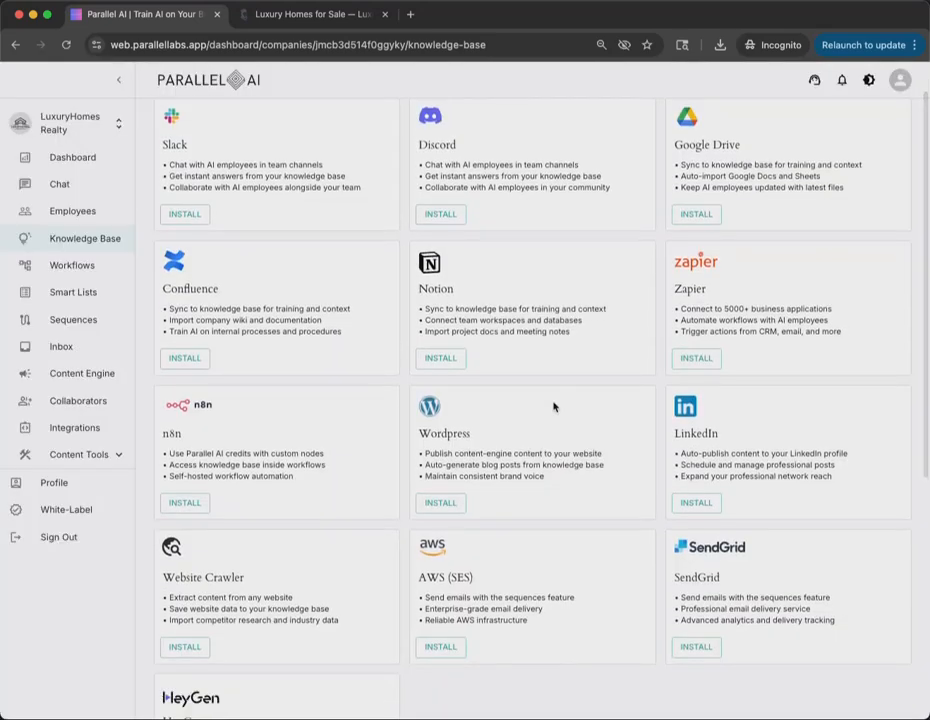
# Leave the integrations list and return to the root folder of the knowledge base.
pyautogui.scroll(2, 553, 406)
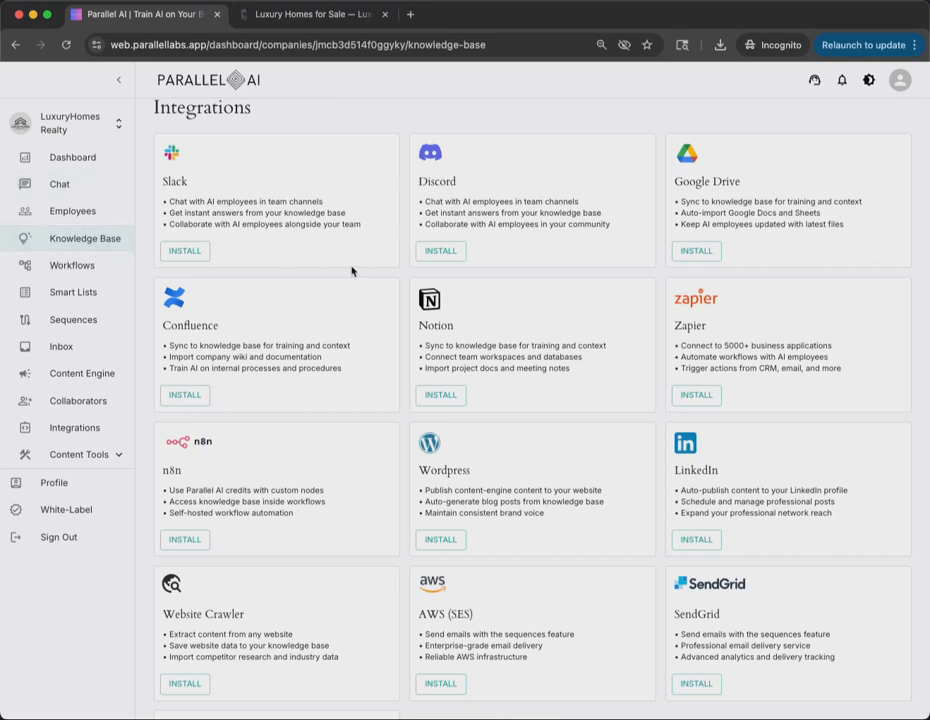
pyautogui.scroll(1, 245, 278)
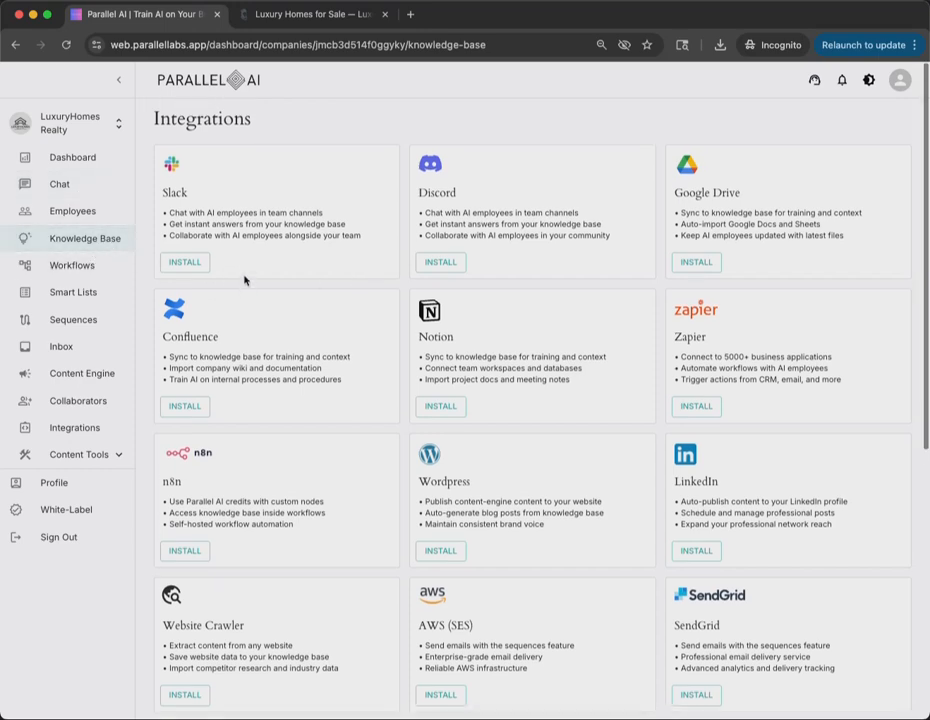
pyautogui.click(75, 214)
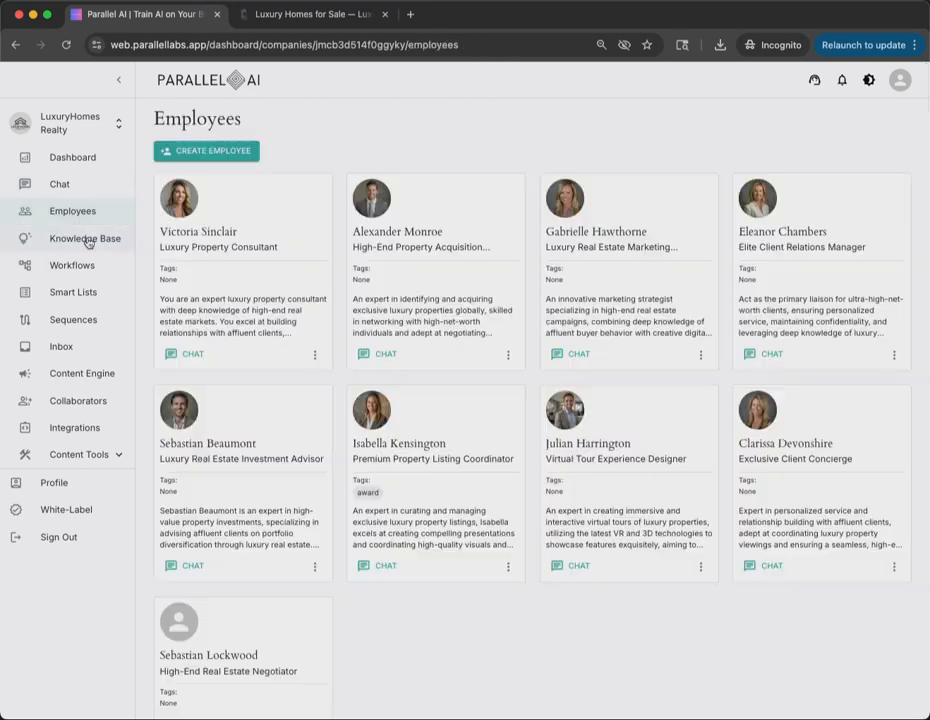
pyautogui.click(87, 240)
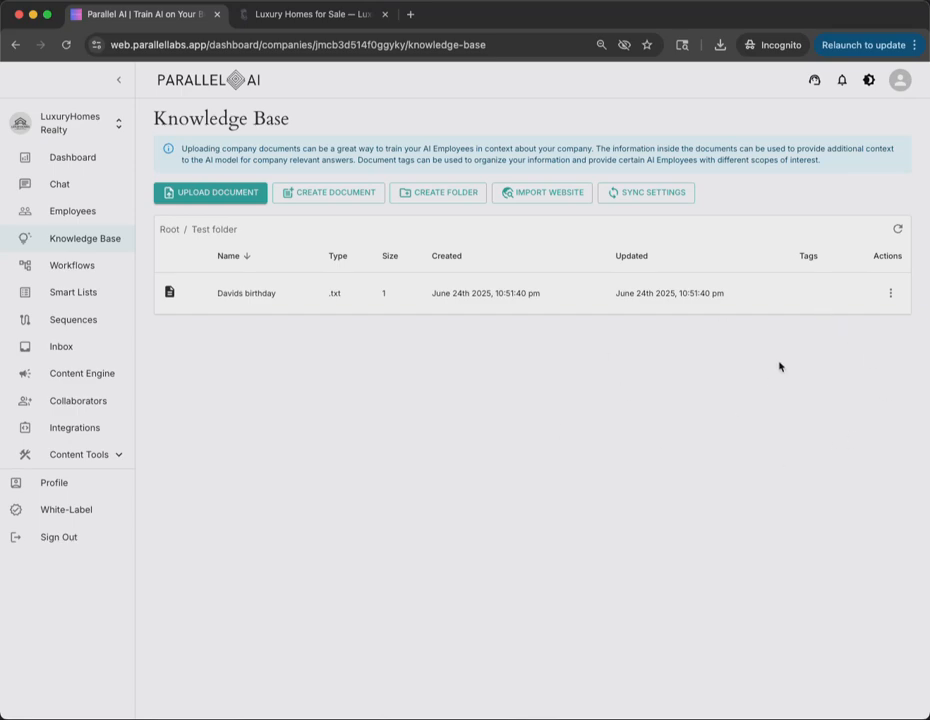
pyautogui.click(170, 230)
pyautogui.click(230, 293)
pyautogui.click(170, 230)
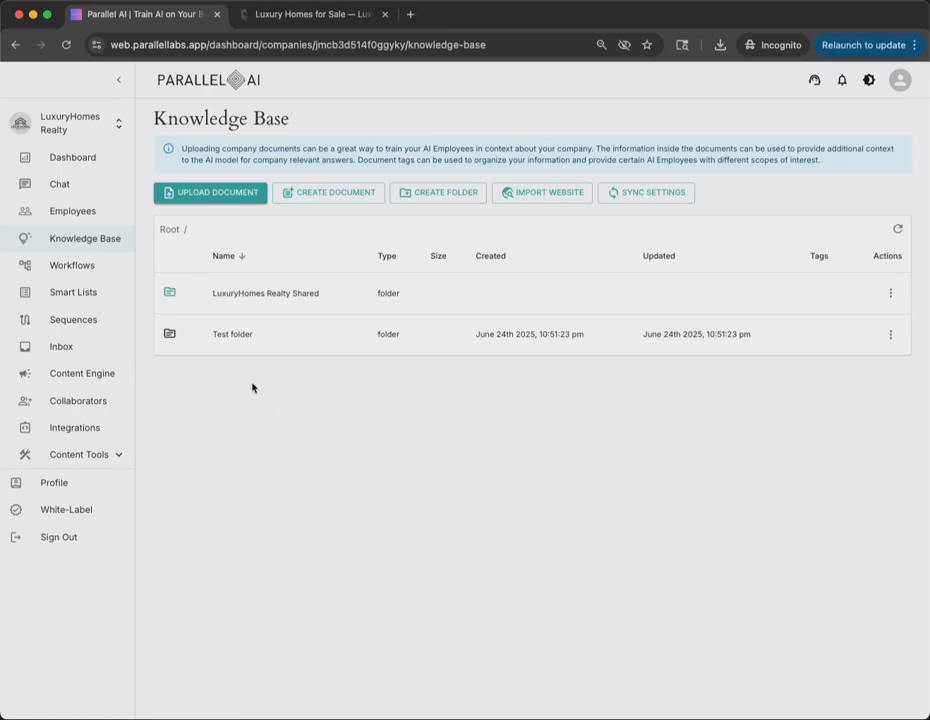
# Examine the contents of Test folder and the LuxuryHomes Realty Shared folder, and return to the root.
pyautogui.click(224, 339)
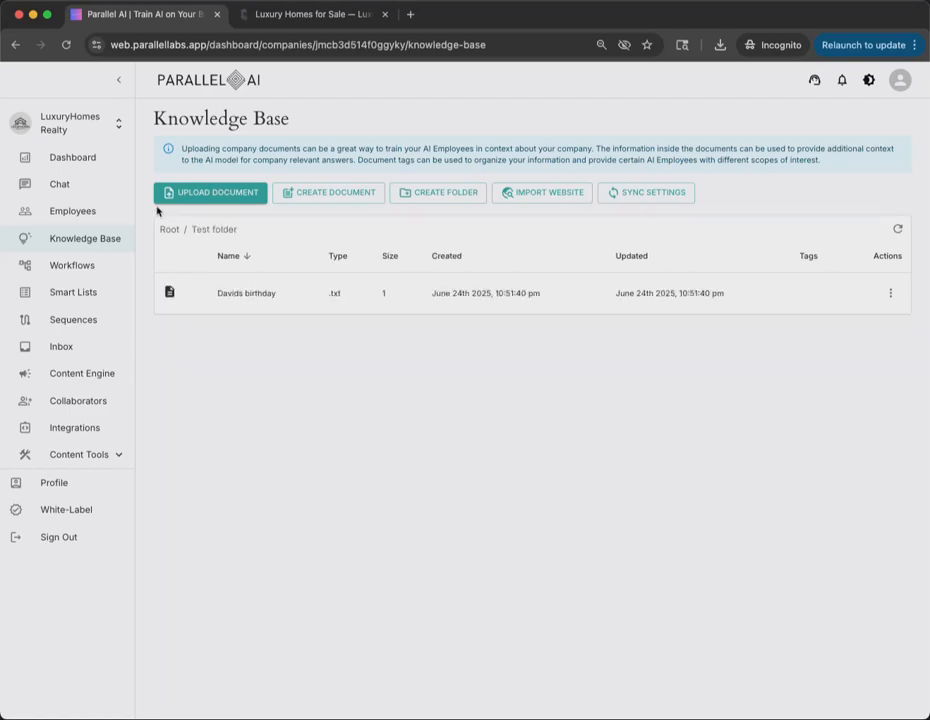
pyautogui.click(168, 231)
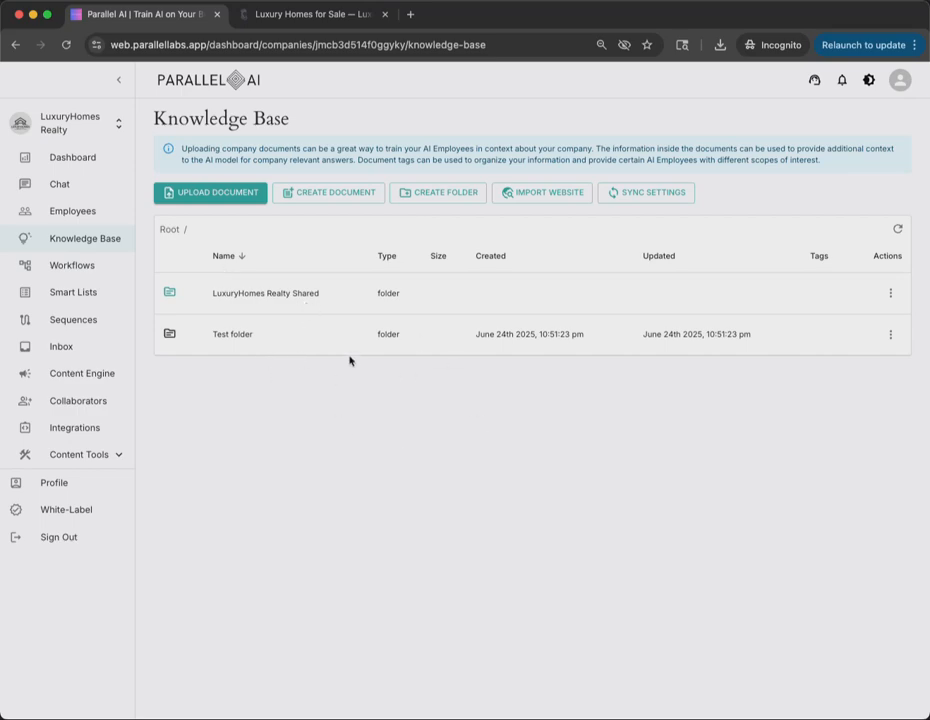
pyautogui.click(305, 294)
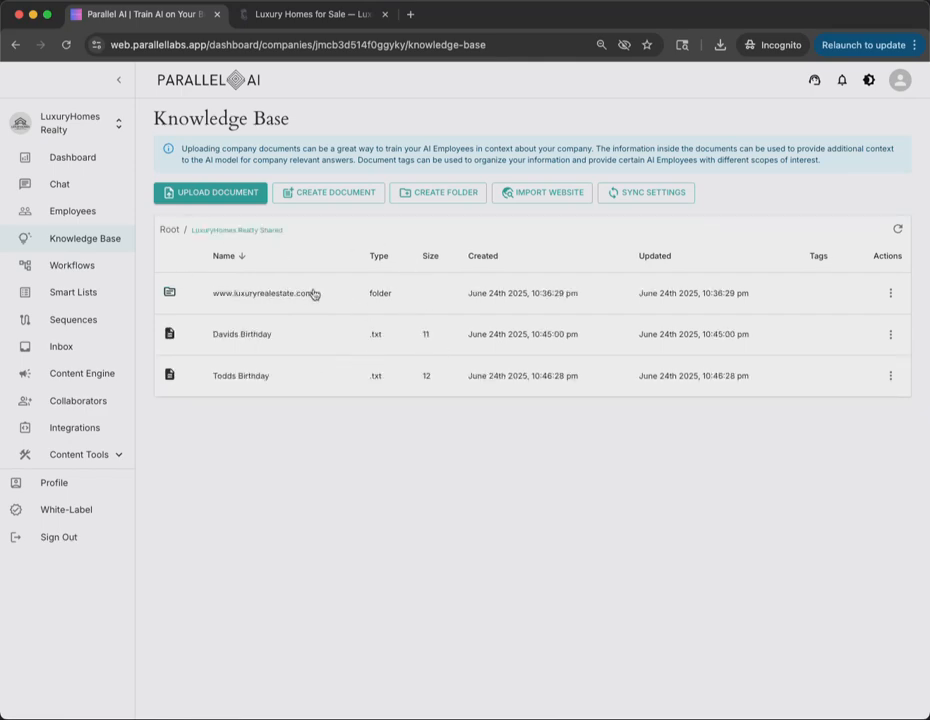
pyautogui.click(170, 230)
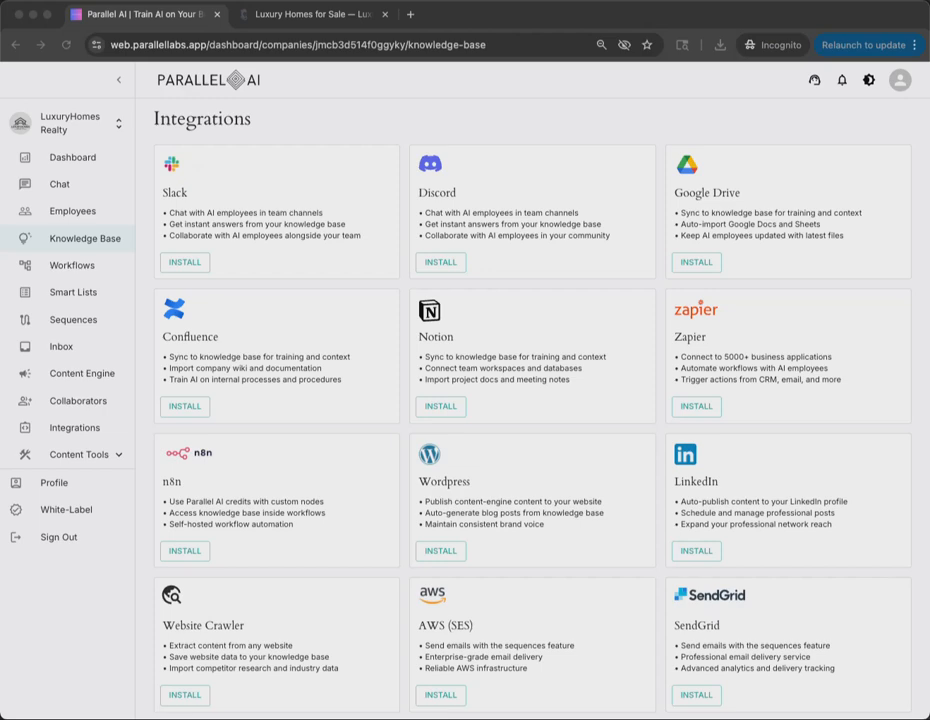
# Switch to Notion's new integration form and choose the account owner's Notion as the associated workspace.
pyautogui.moveTo(208, 118); pyautogui.dragTo(277, 46)
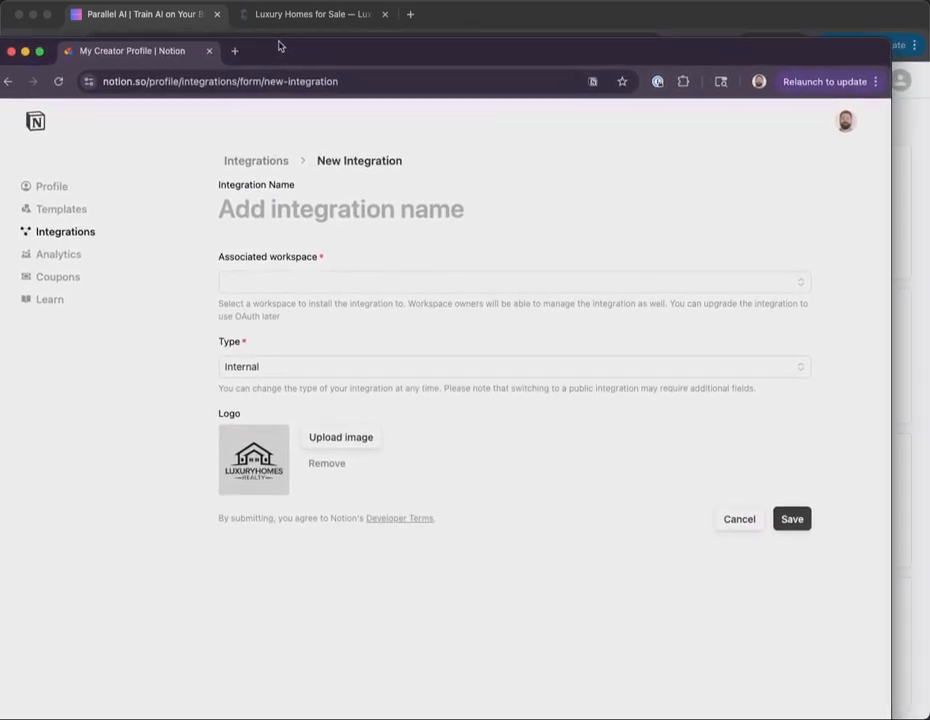
pyautogui.moveTo(606, 55); pyautogui.dragTo(624, 40)
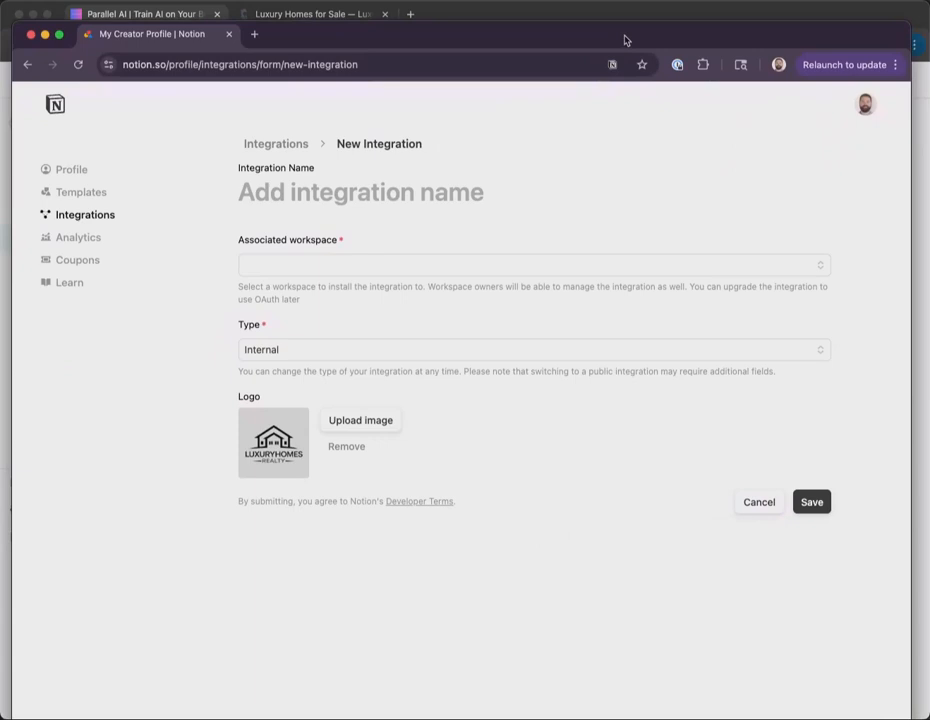
pyautogui.click(377, 264)
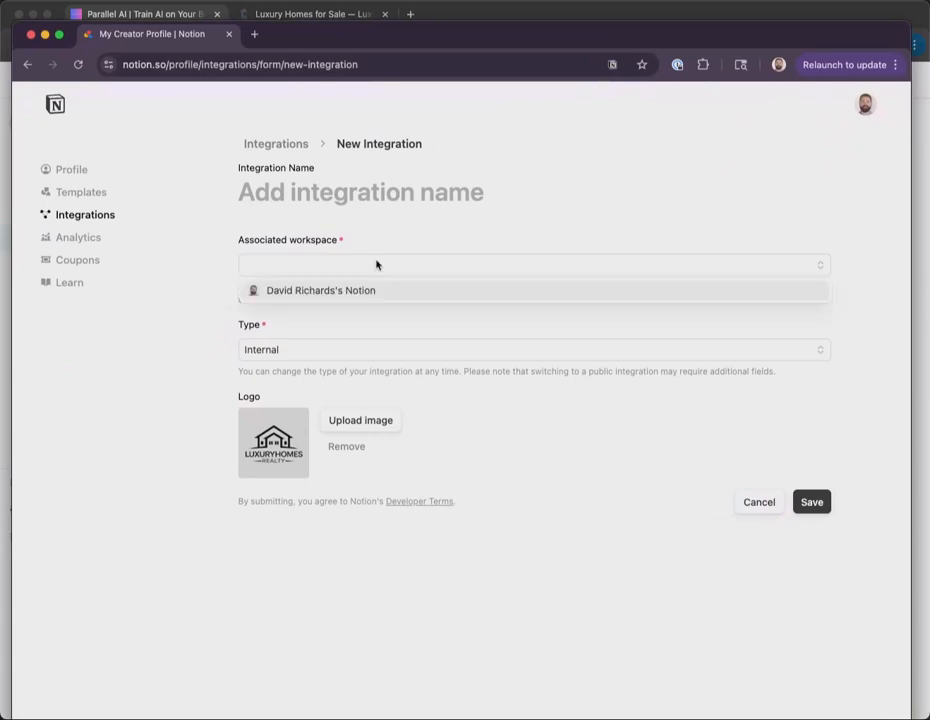
pyautogui.click(322, 298)
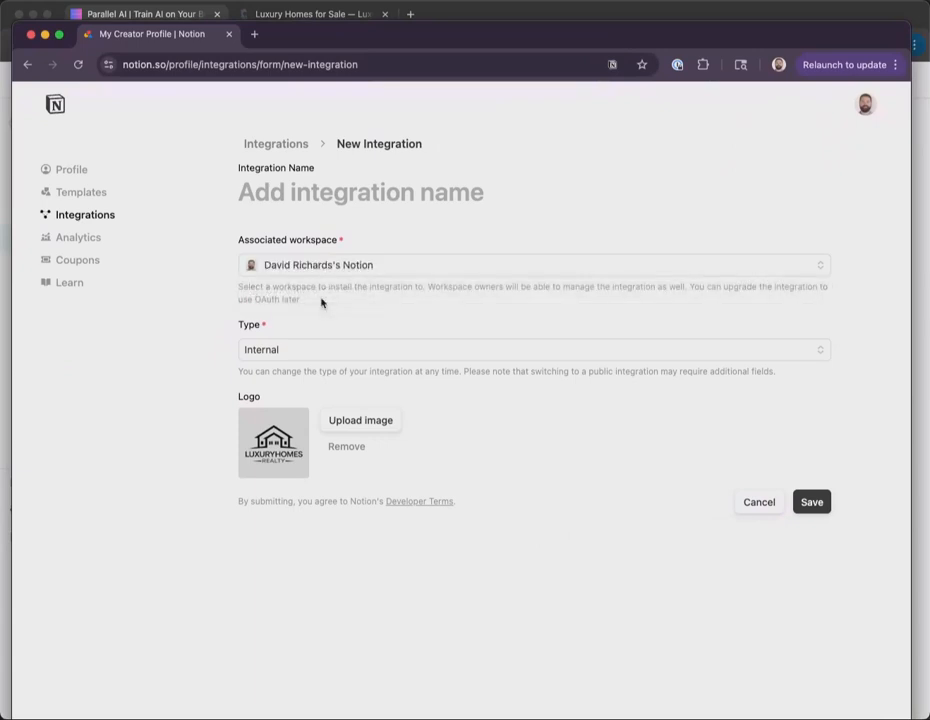
# Keep the integration type Internal, name the new integration Parallel AI, and save it.
pyautogui.click(316, 352)
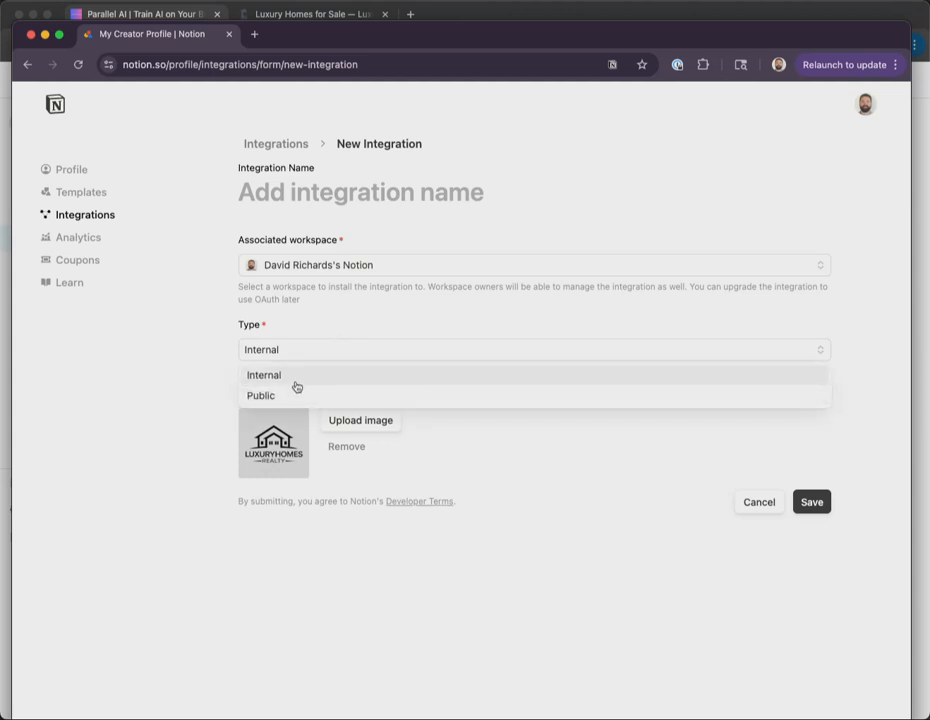
pyautogui.click(296, 386)
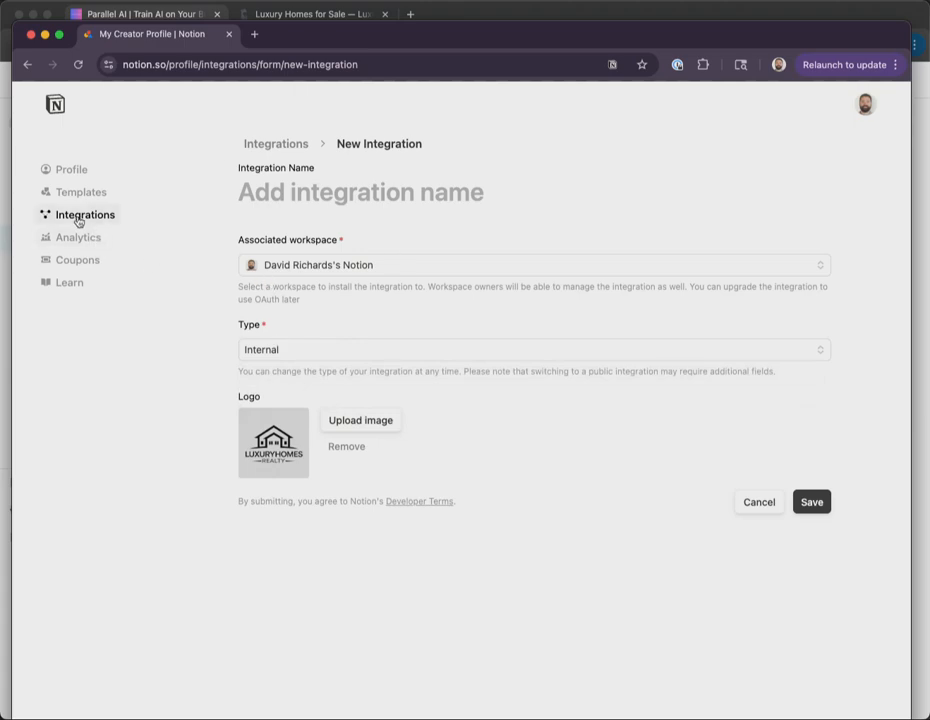
pyautogui.click(821, 501)
pyautogui.click(316, 193)
pyautogui.write('Parallel AI')
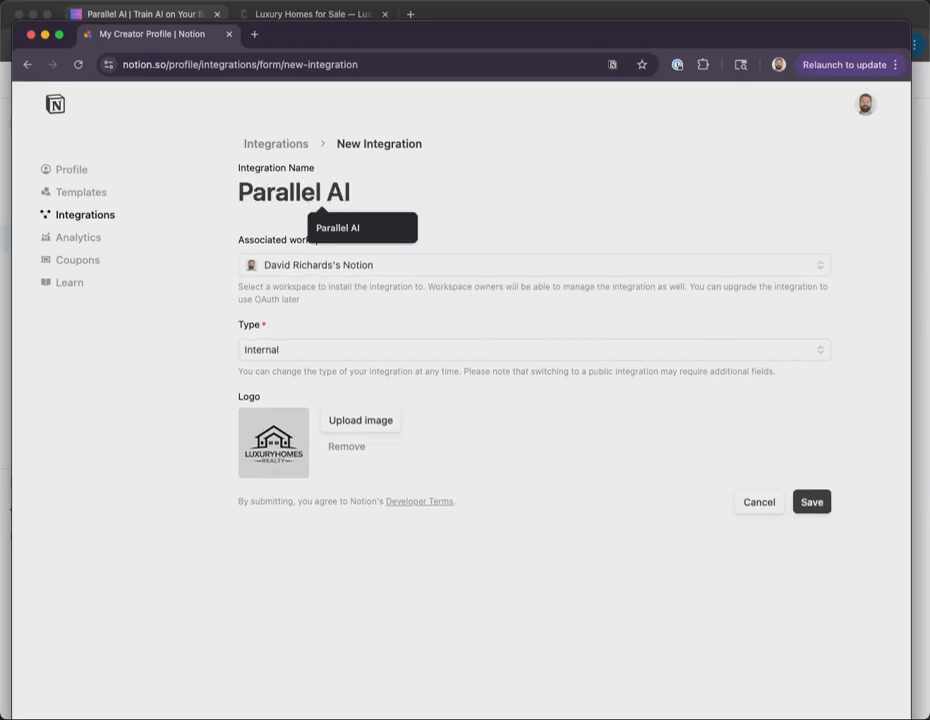
pyautogui.press('Return')
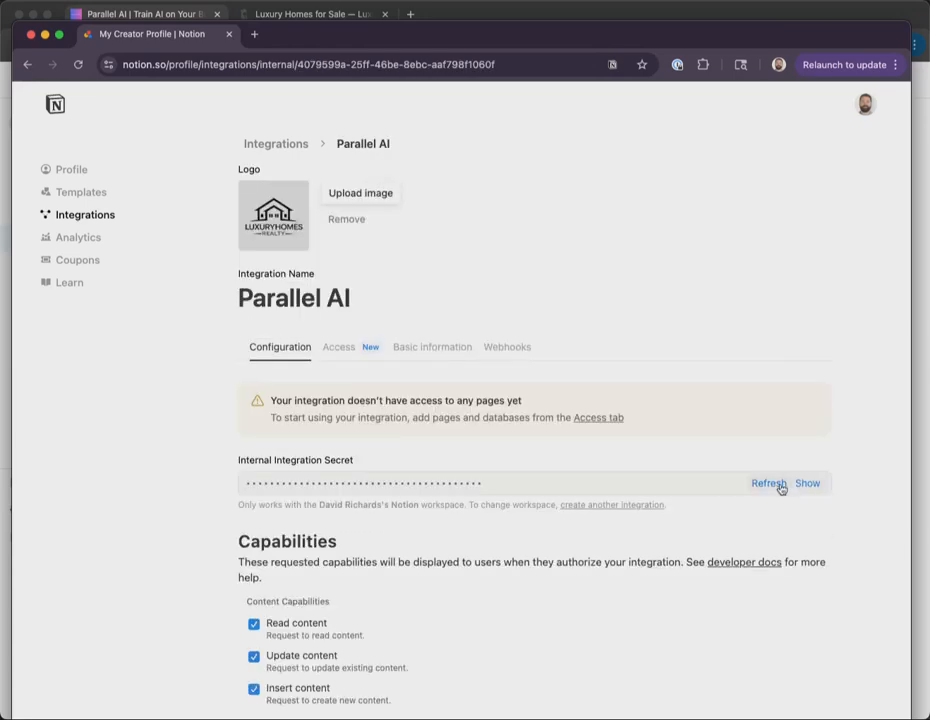
# Reveal the new Parallel AI integration's internal integration secret and copy it.
pyautogui.click(806, 486)
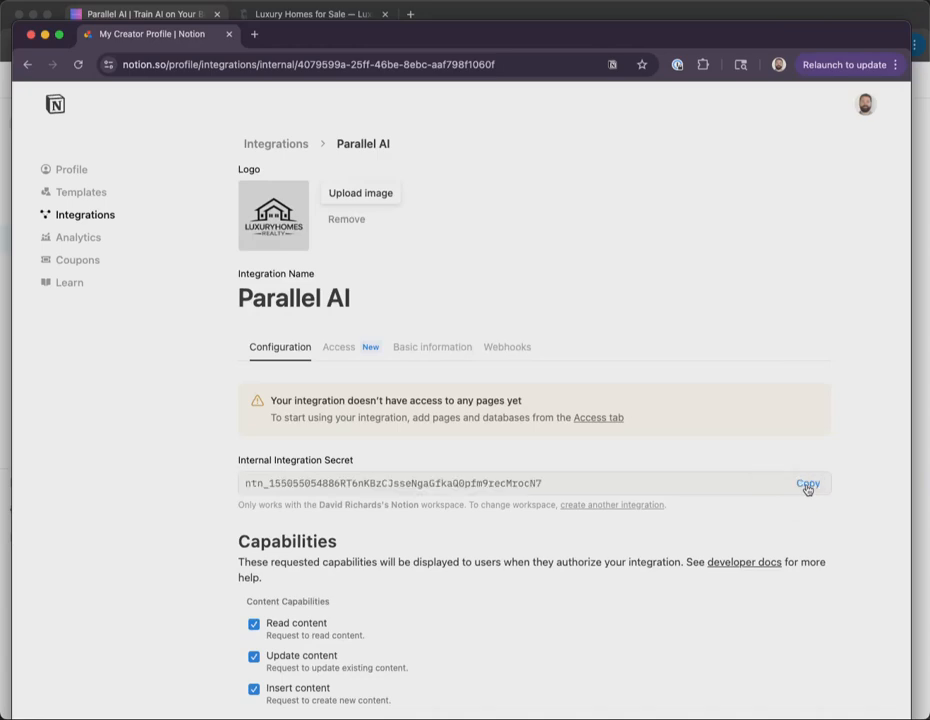
pyautogui.doubleClick(557, 478)
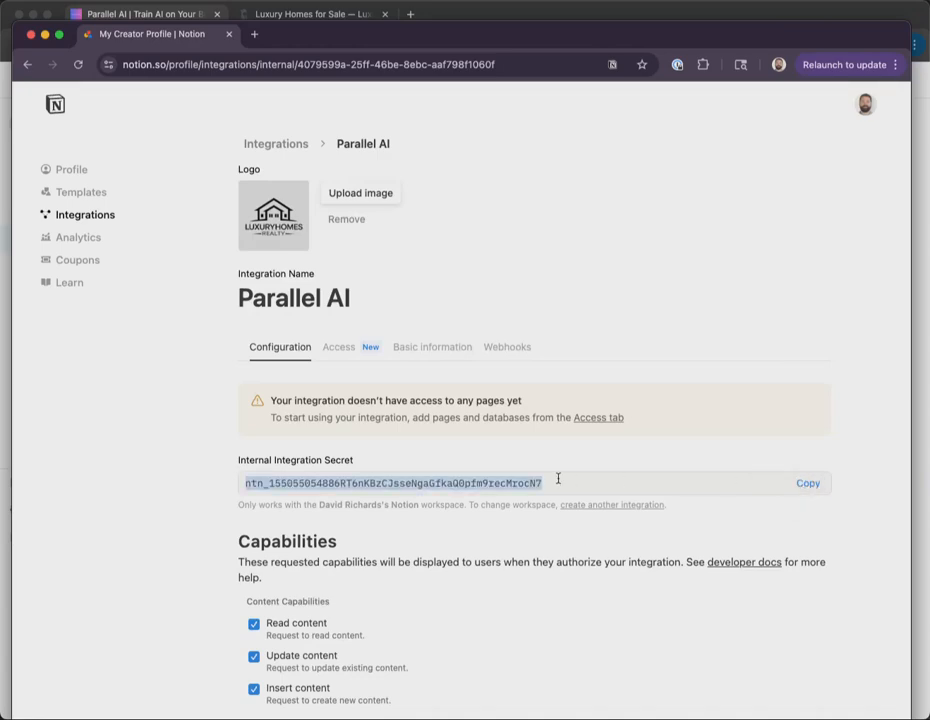
pyautogui.click(806, 486)
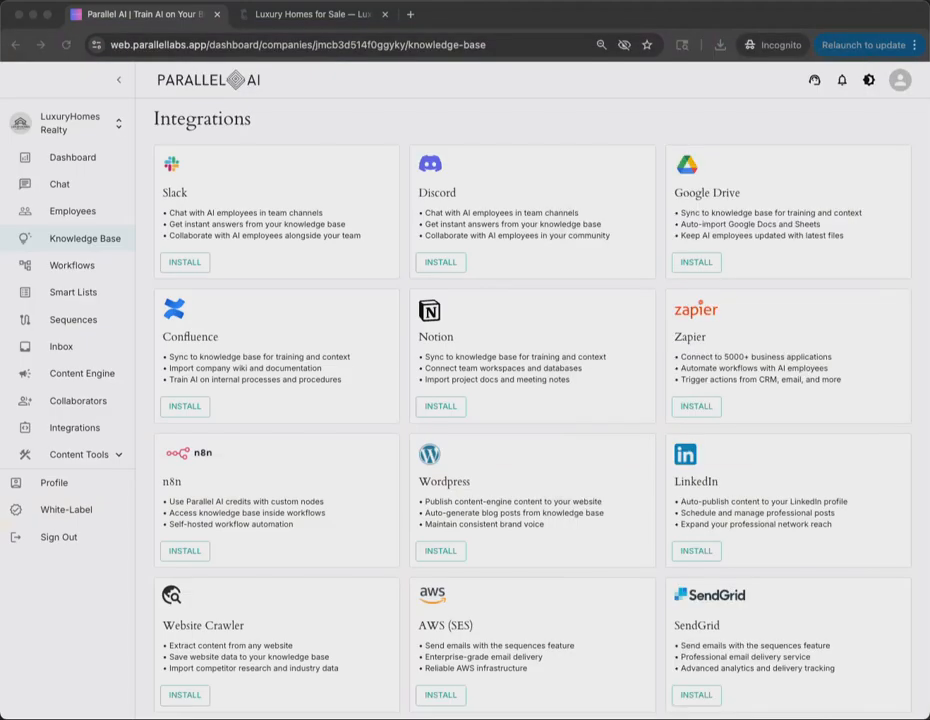
# Switch to Parallel AI and fill in the Notion install form with instance name Main, destination LuxuryHomes Realty Shared and the copied internal integration secret.
pyautogui.click(430, 412)
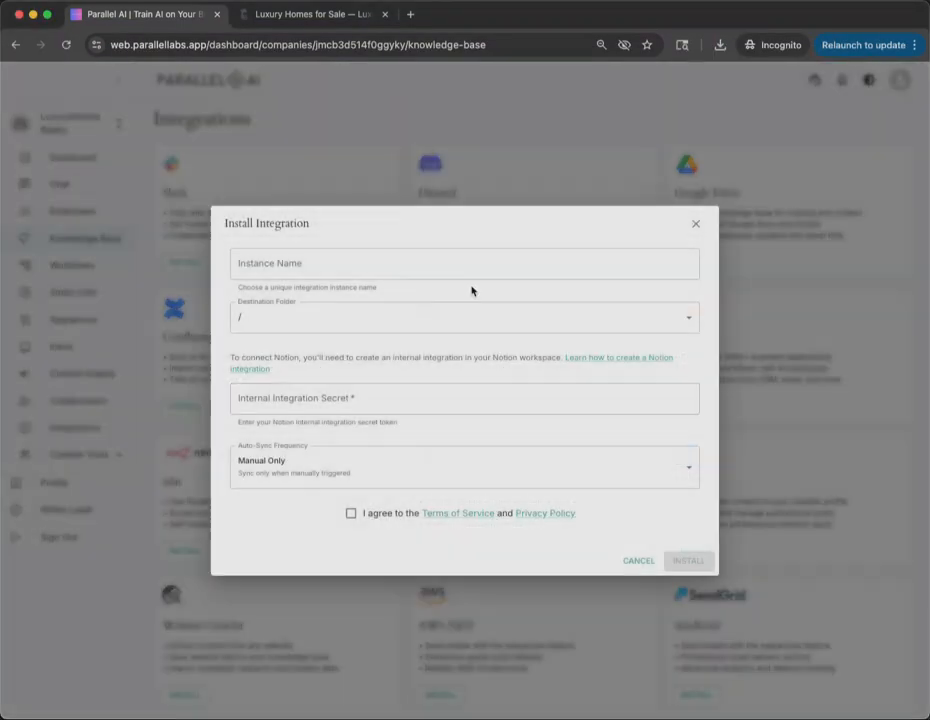
pyautogui.click(418, 250)
pyautogui.write('Main')
pyautogui.press('Tab')
pyautogui.click(417, 320)
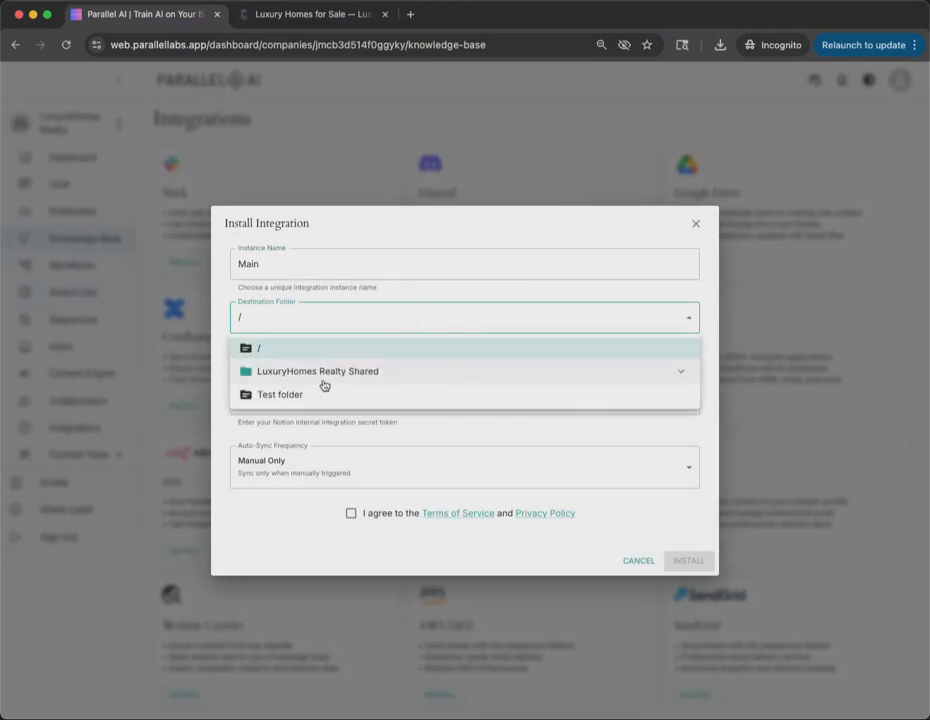
pyautogui.click(330, 378)
pyautogui.click(363, 400)
pyautogui.press('super+v')
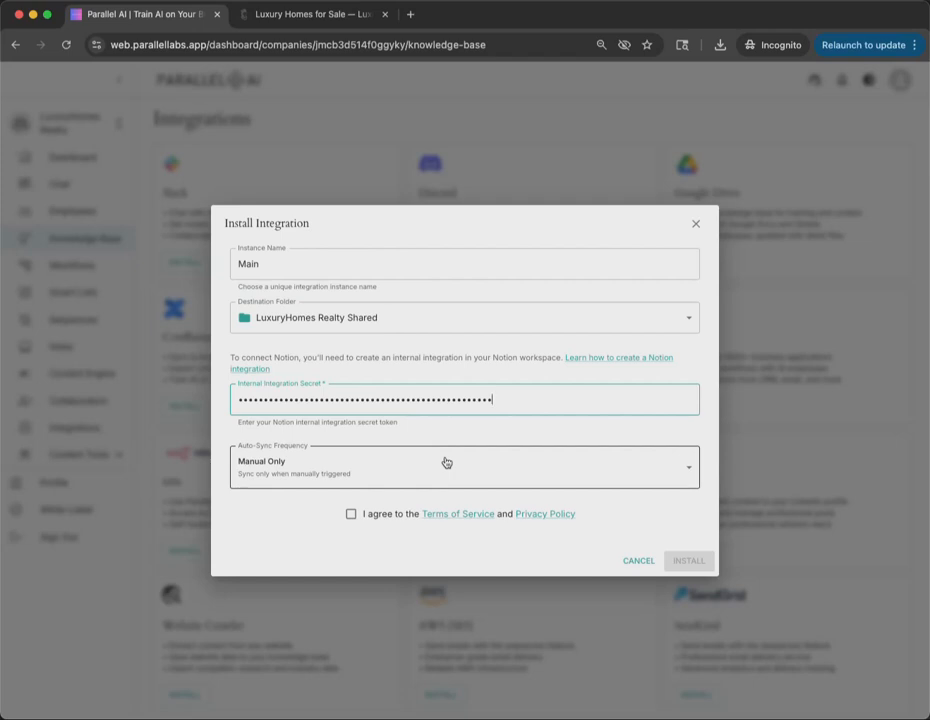
# Agree to the terms, set the auto-sync frequency to Daily, and install the Notion integration.
pyautogui.click(351, 515)
pyautogui.click(340, 470)
pyautogui.click(306, 542)
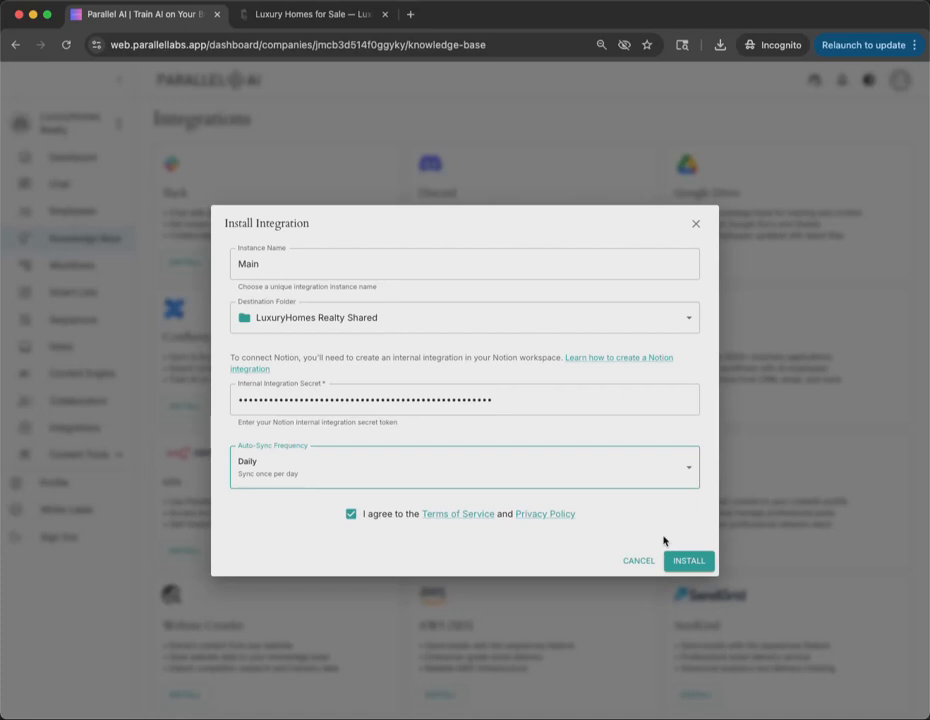
pyautogui.click(687, 559)
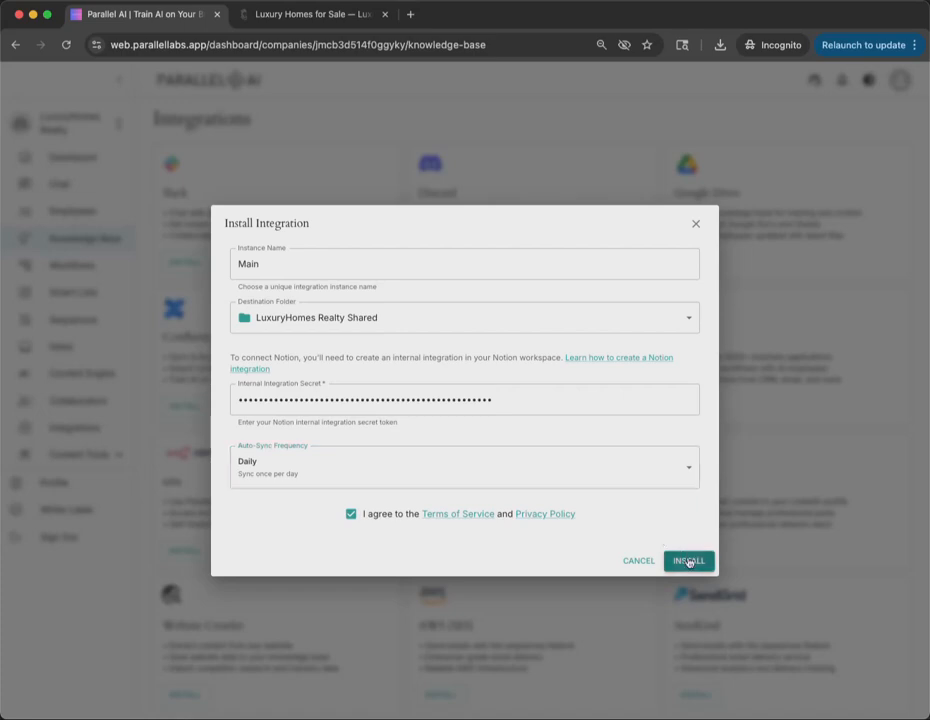
# Check the installed integrations list, and look for synced Notion documents in the knowledge base's LuxuryHomes Realty Shared folder.
pyautogui.scroll(-5, 353, 541)
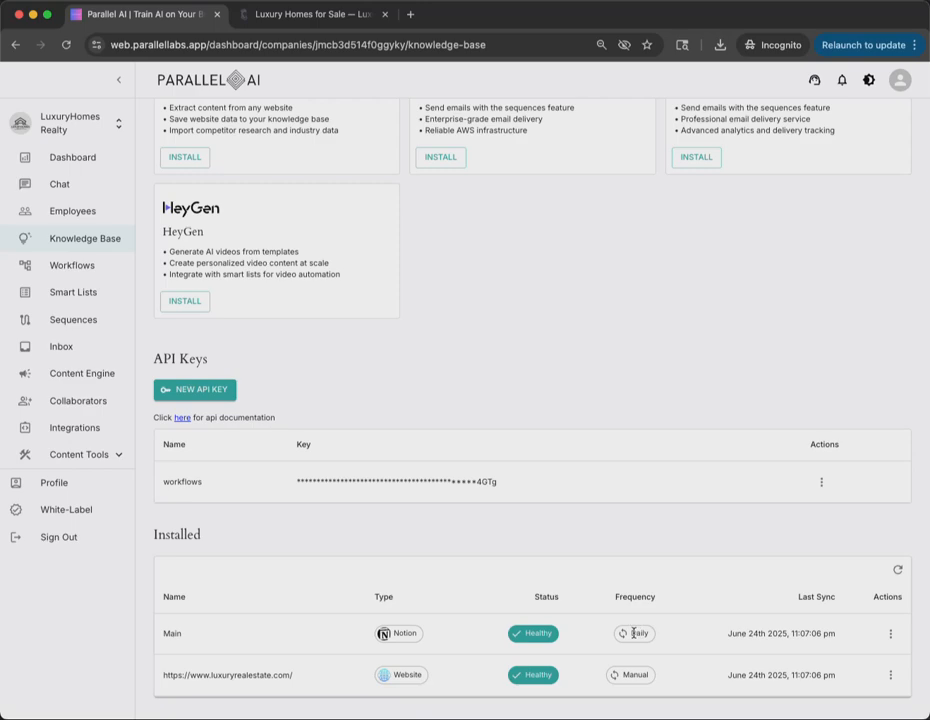
pyautogui.scroll(5, 693, 598)
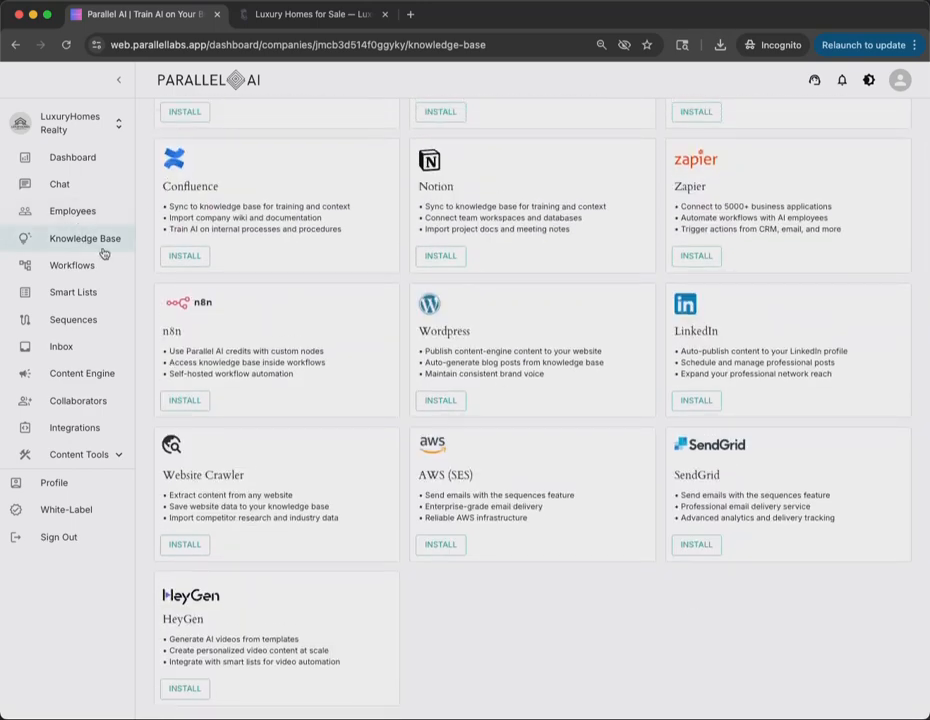
pyautogui.click(80, 211)
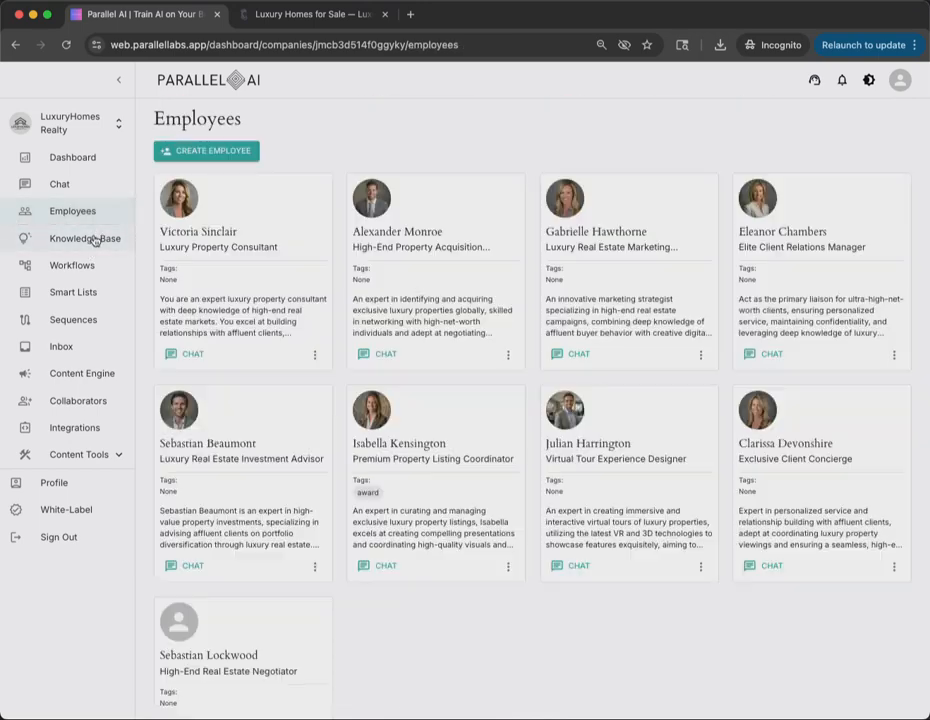
pyautogui.click(78, 240)
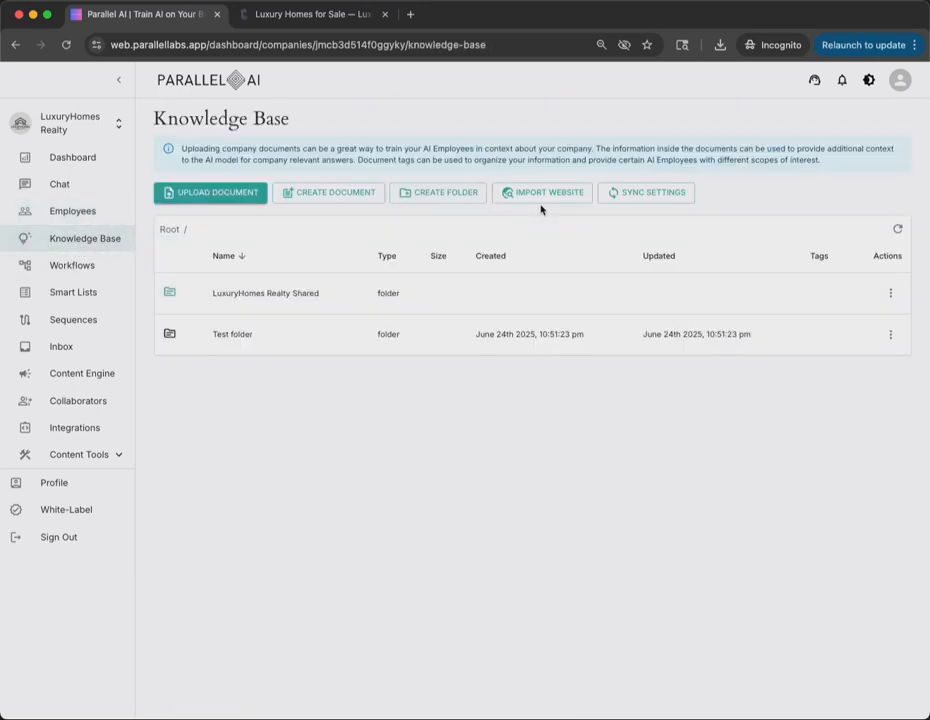
pyautogui.click(237, 300)
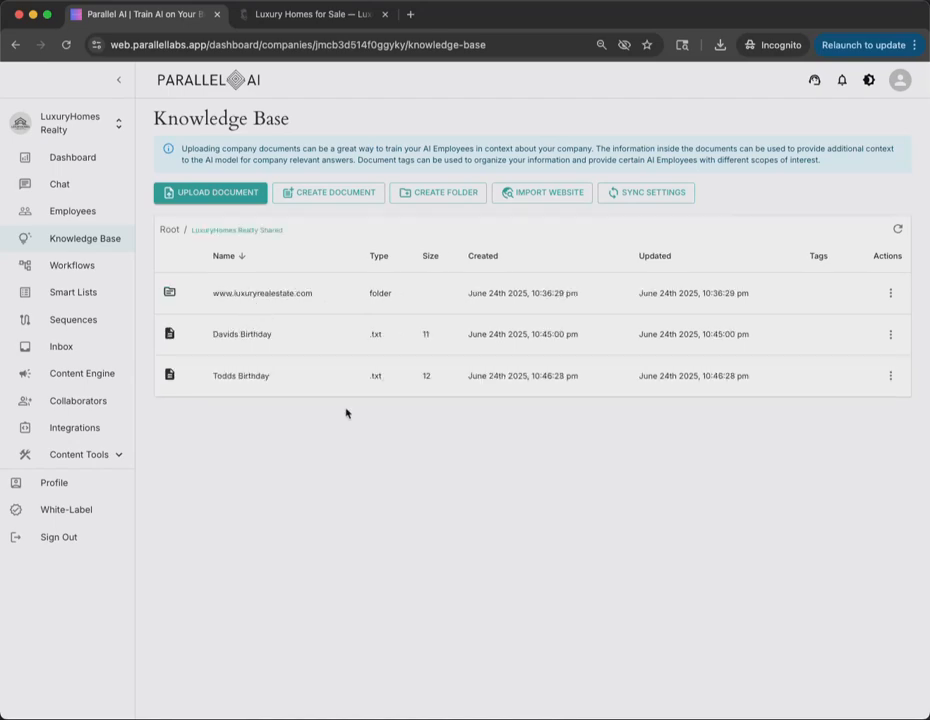
pyautogui.click(262, 293)
pyautogui.click(219, 233)
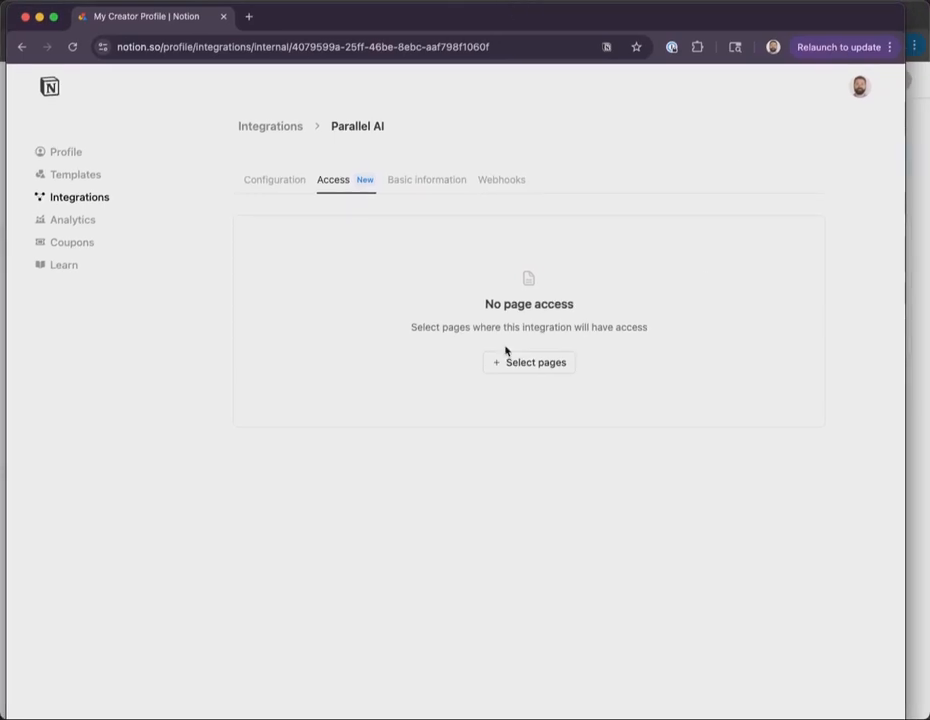
# Switch to Notion and grant the Parallel AI integration access to several private top-level pages.
pyautogui.click(530, 362)
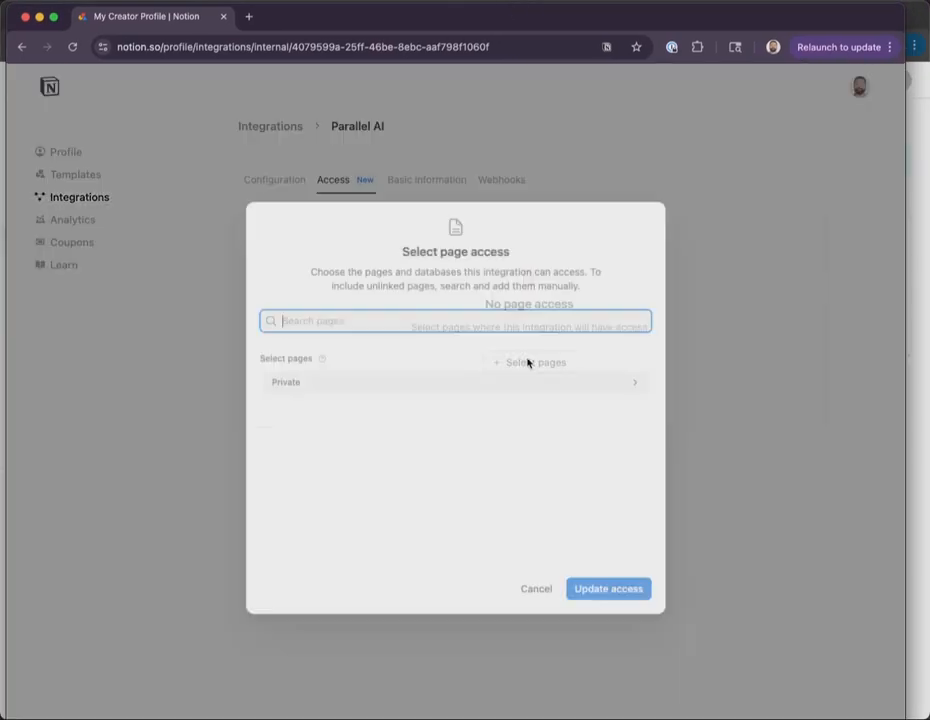
pyautogui.click(450, 382)
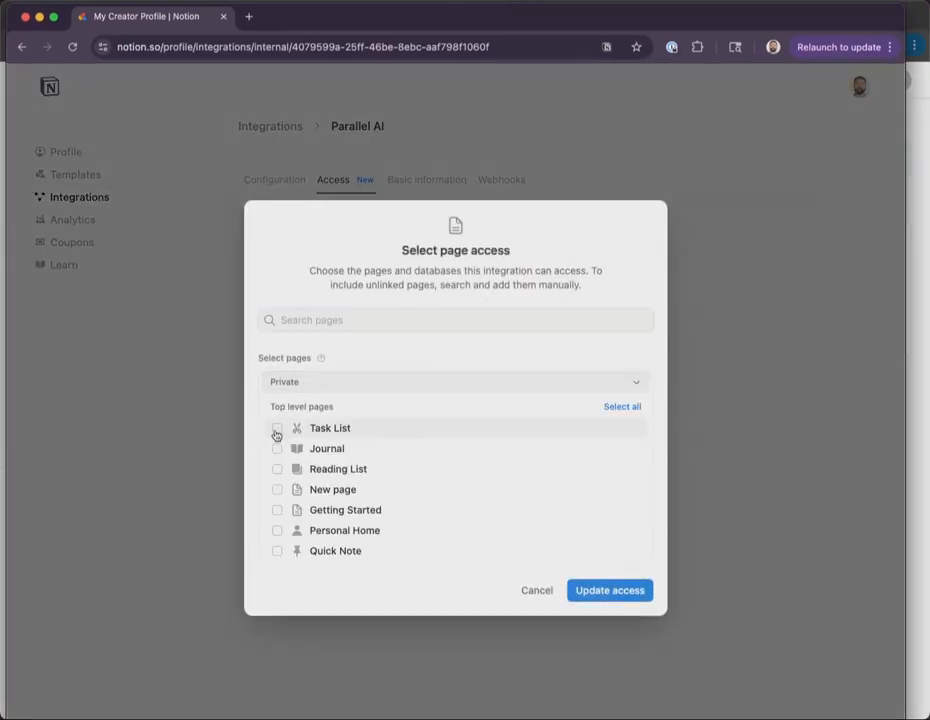
pyautogui.scroll(-1, 289, 432)
pyautogui.click(278, 408)
pyautogui.click(277, 446)
pyautogui.click(277, 467)
pyautogui.click(612, 591)
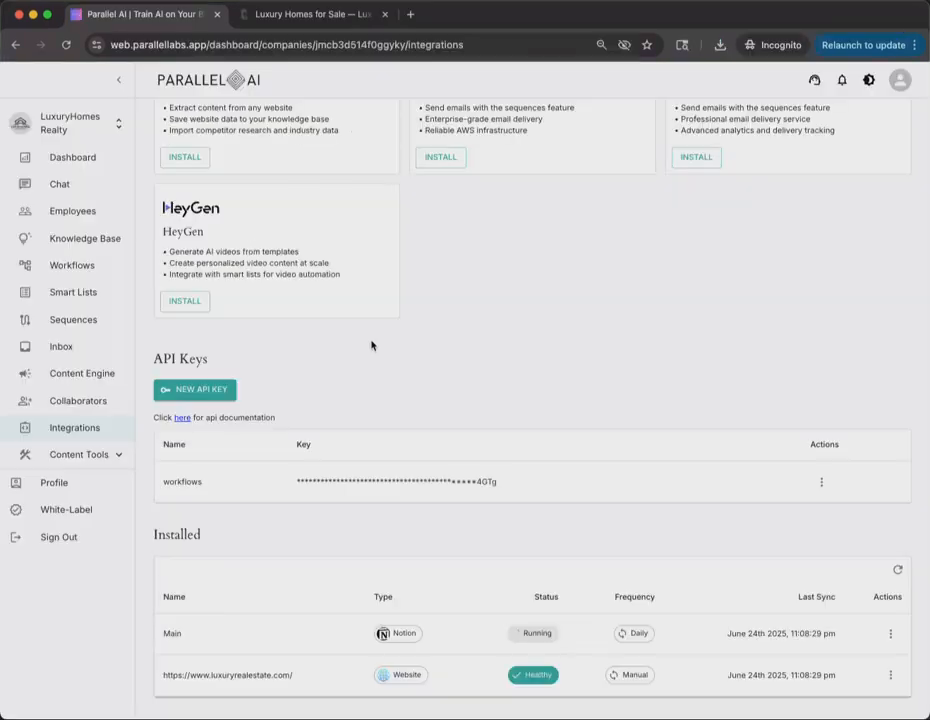
# In Parallel AI's knowledge base, examine the synced LuxuryHomes Realty Shared folder and the Writing pitch document, saving the document on closing.
pyautogui.scroll(5, 371, 345)
pyautogui.click(92, 235)
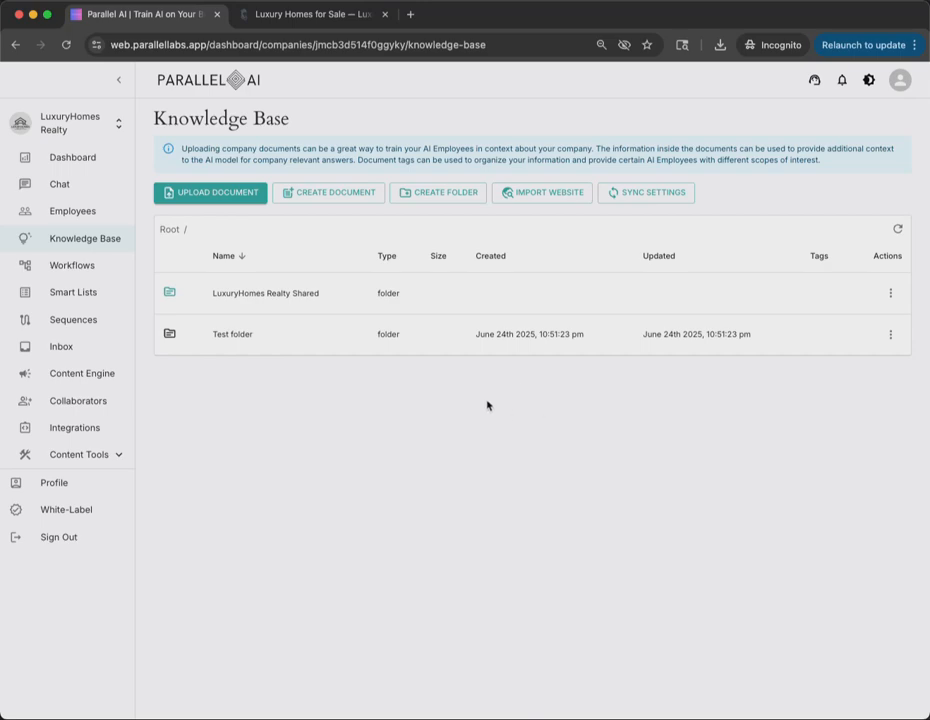
pyautogui.click(897, 230)
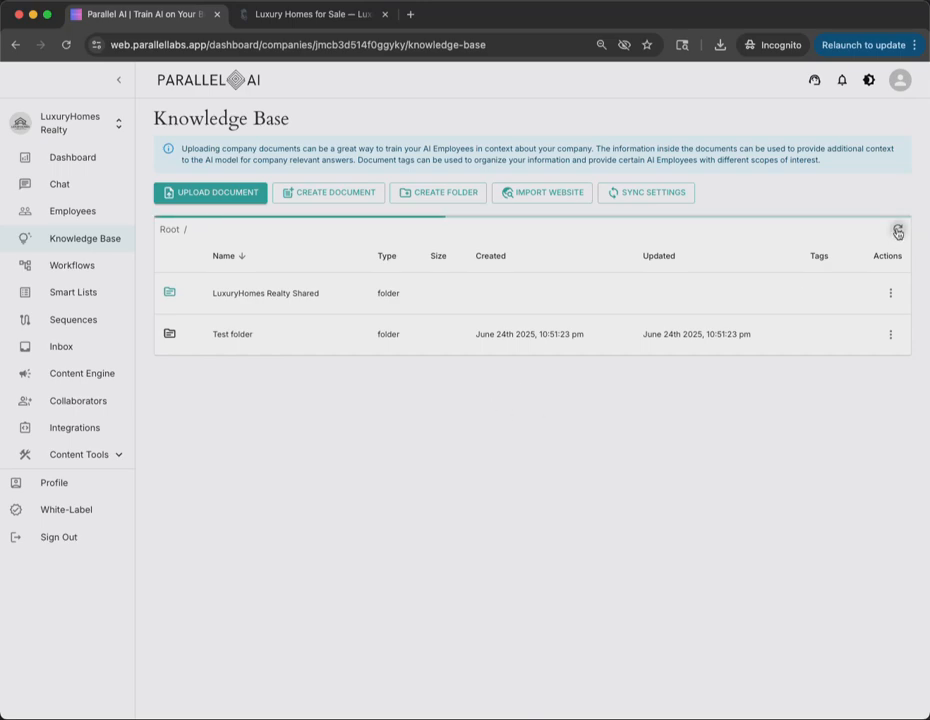
pyautogui.click(266, 292)
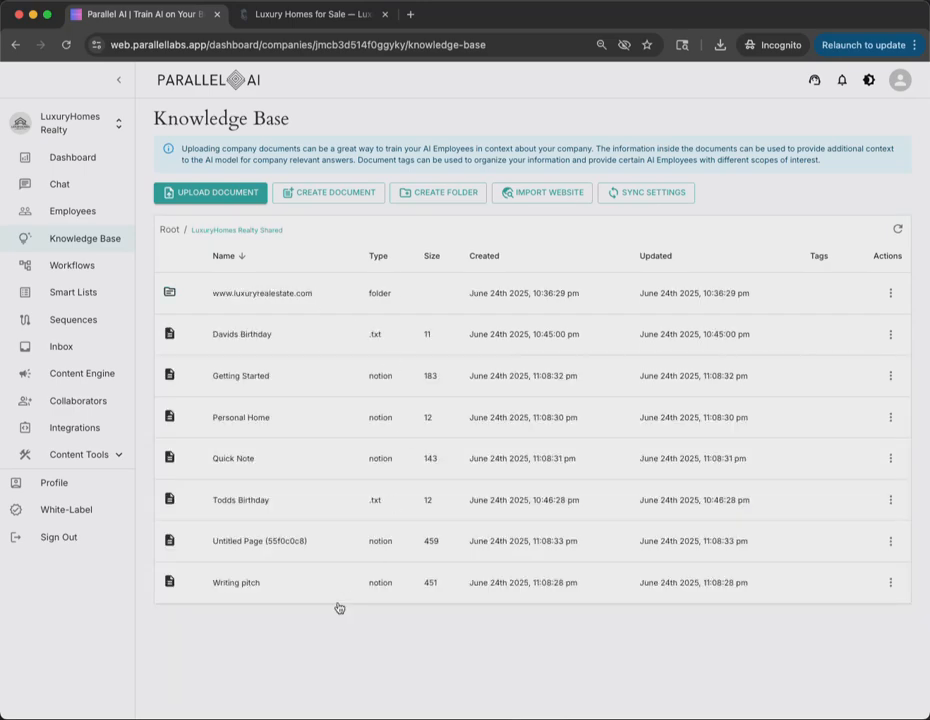
pyautogui.click(256, 583)
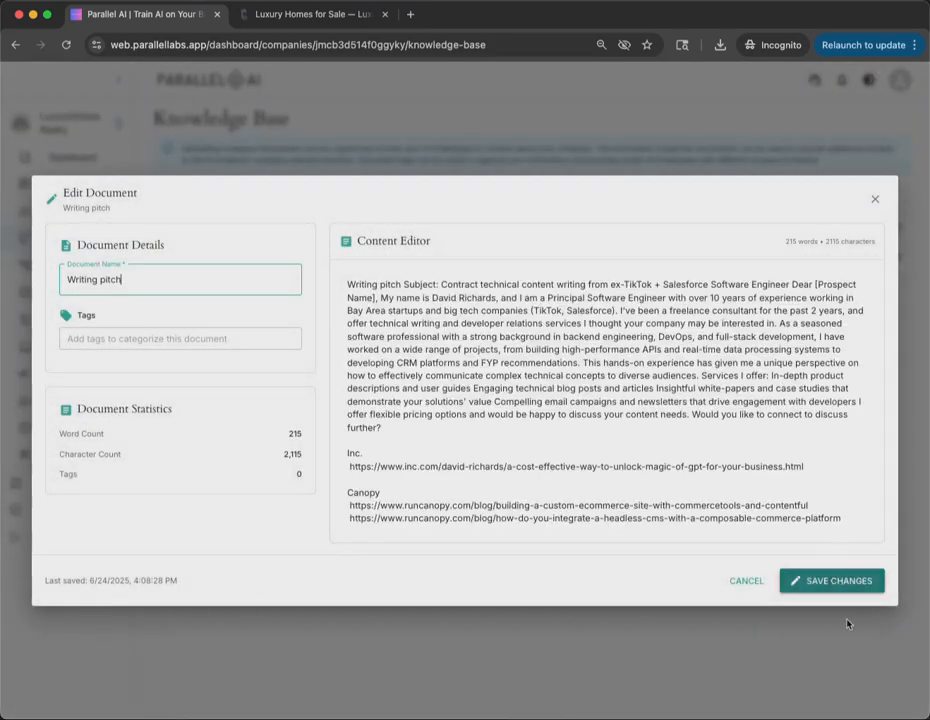
pyautogui.click(834, 580)
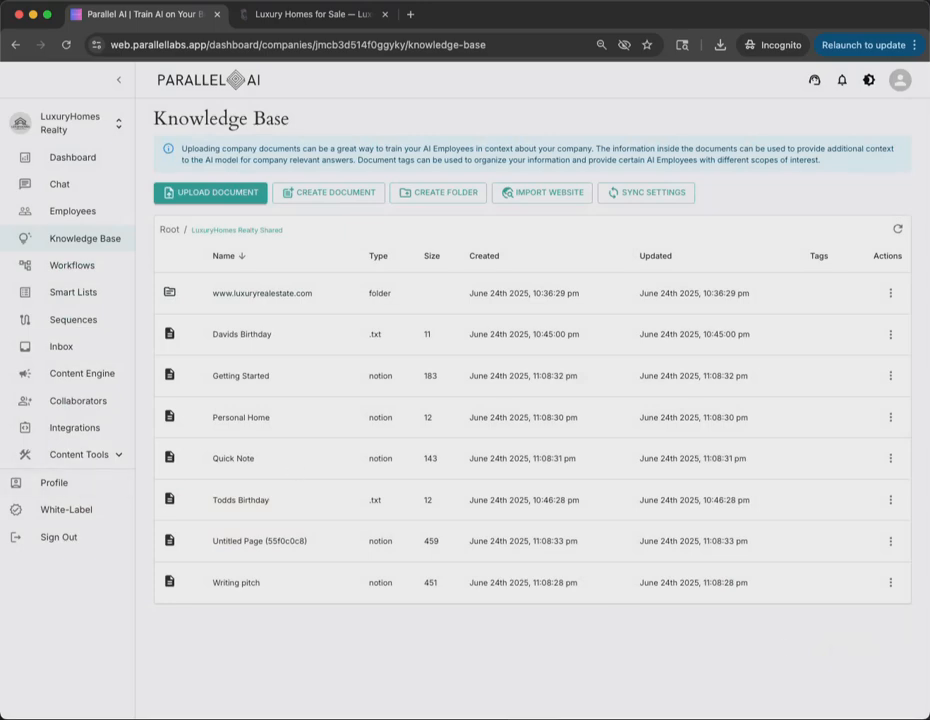